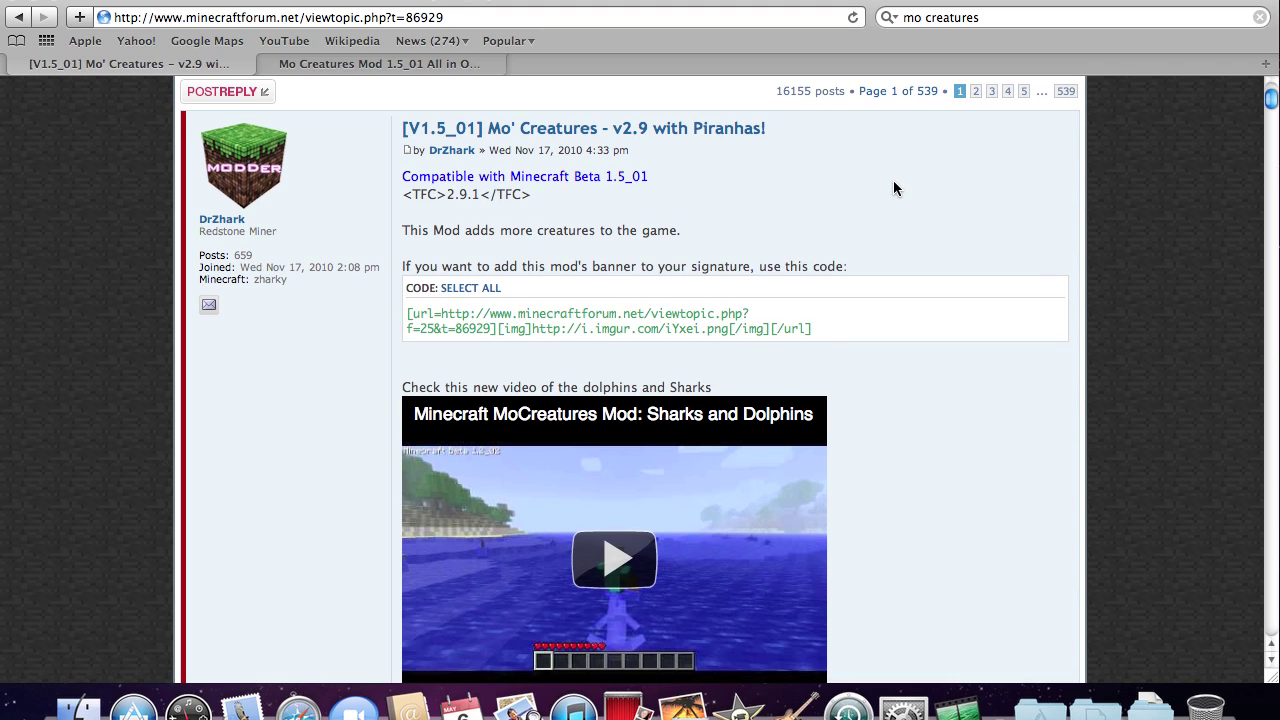
# Step: Examine the Mo' Creatures forum post and the MediaFire download page for the all-in-one Mac client zip
pyautogui.scroll(-3, 893, 188)
pyautogui.scroll(-2, 893, 188)
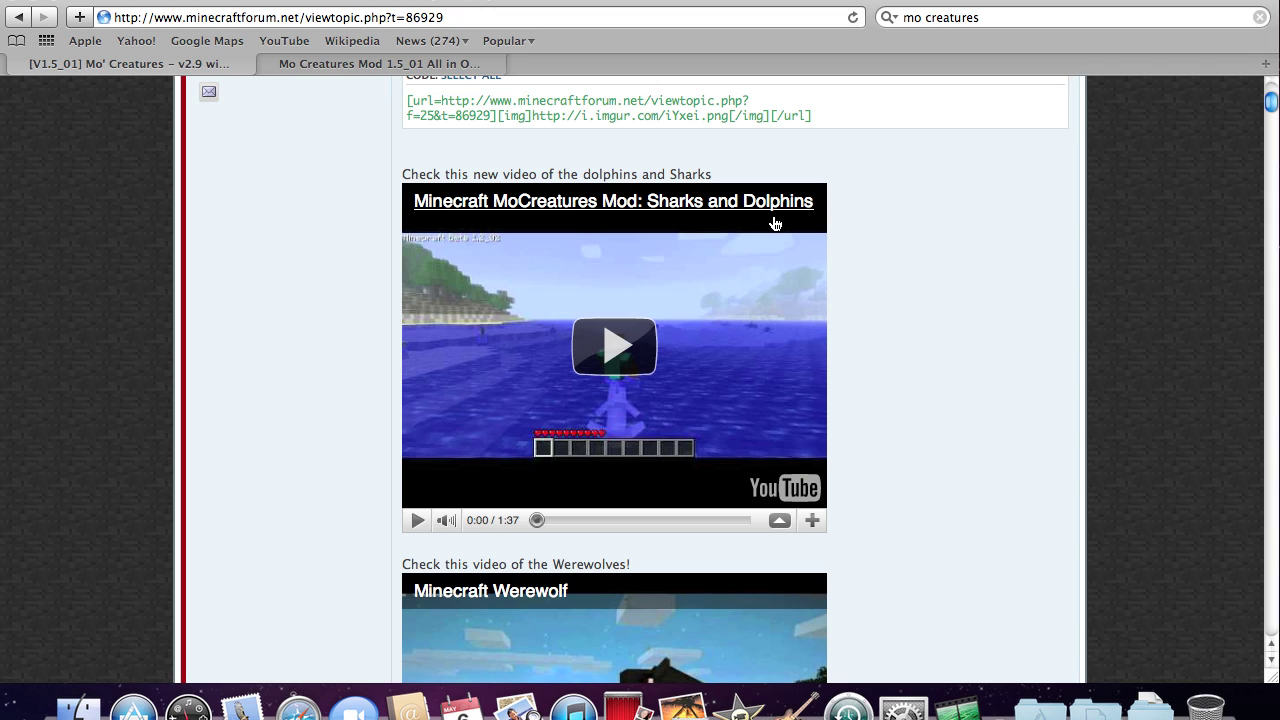
pyautogui.scroll(1, 344, 364)
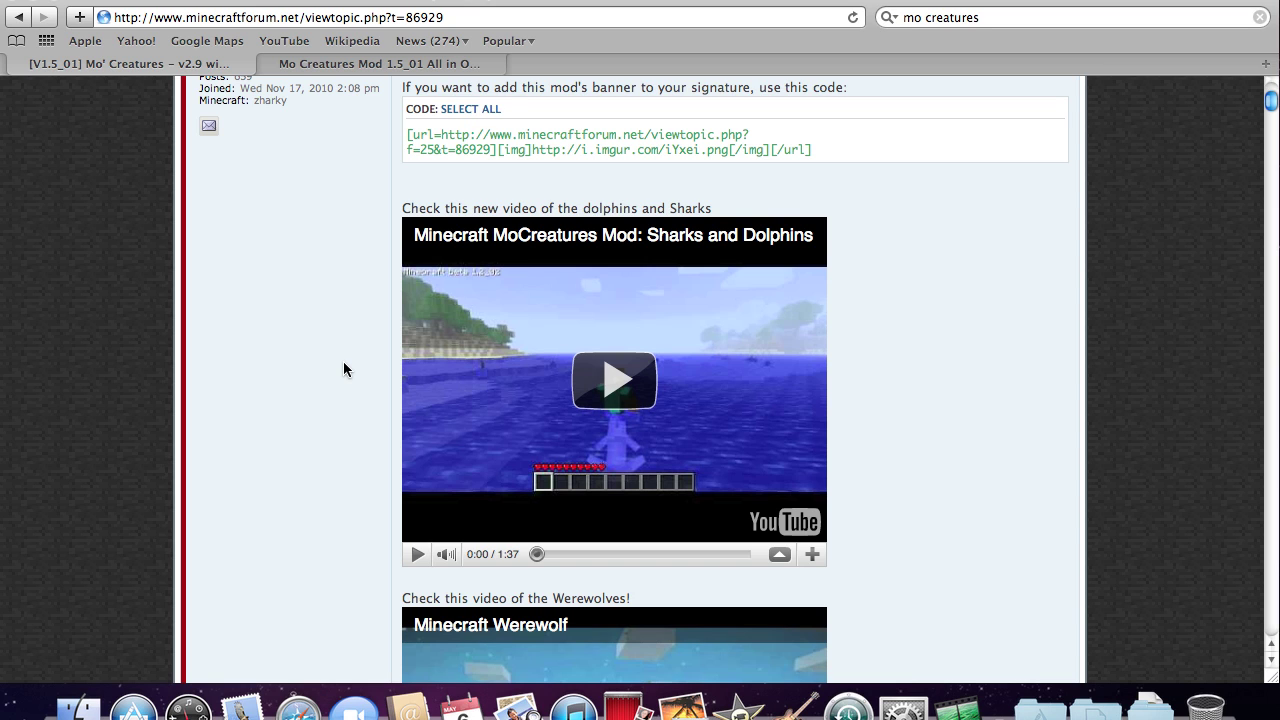
pyautogui.scroll(8, 343, 368)
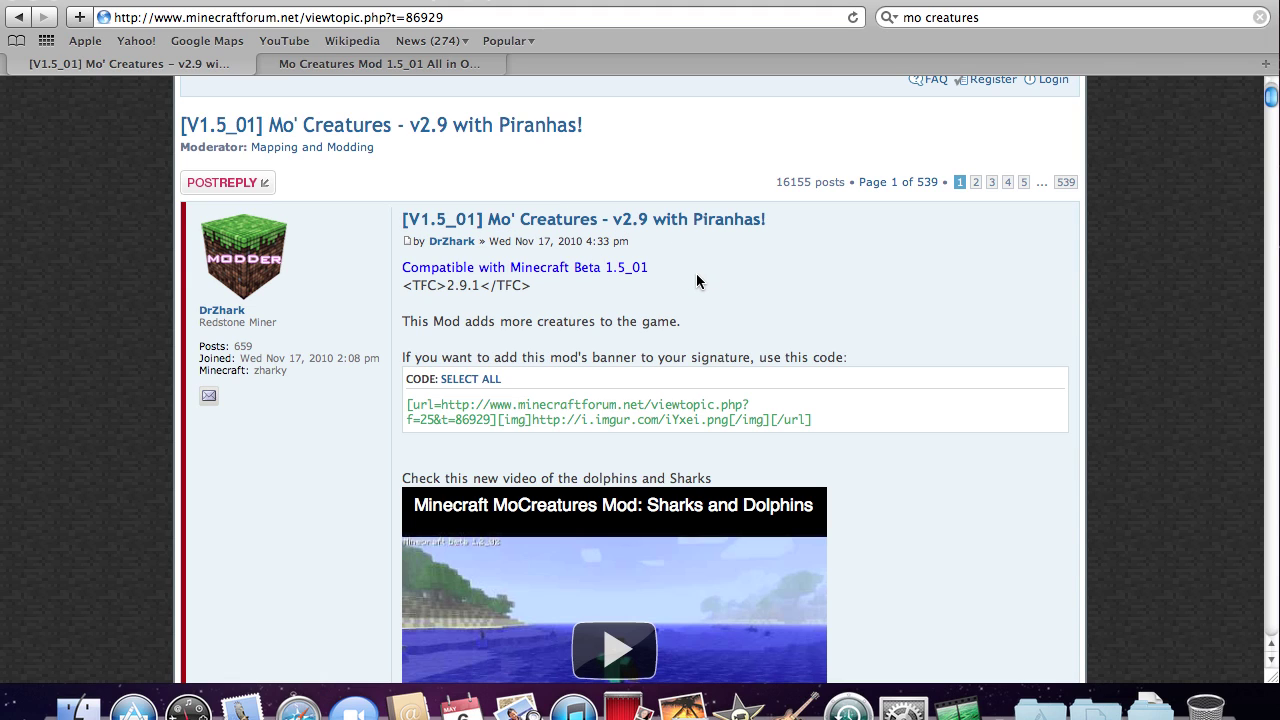
pyautogui.click(375, 65)
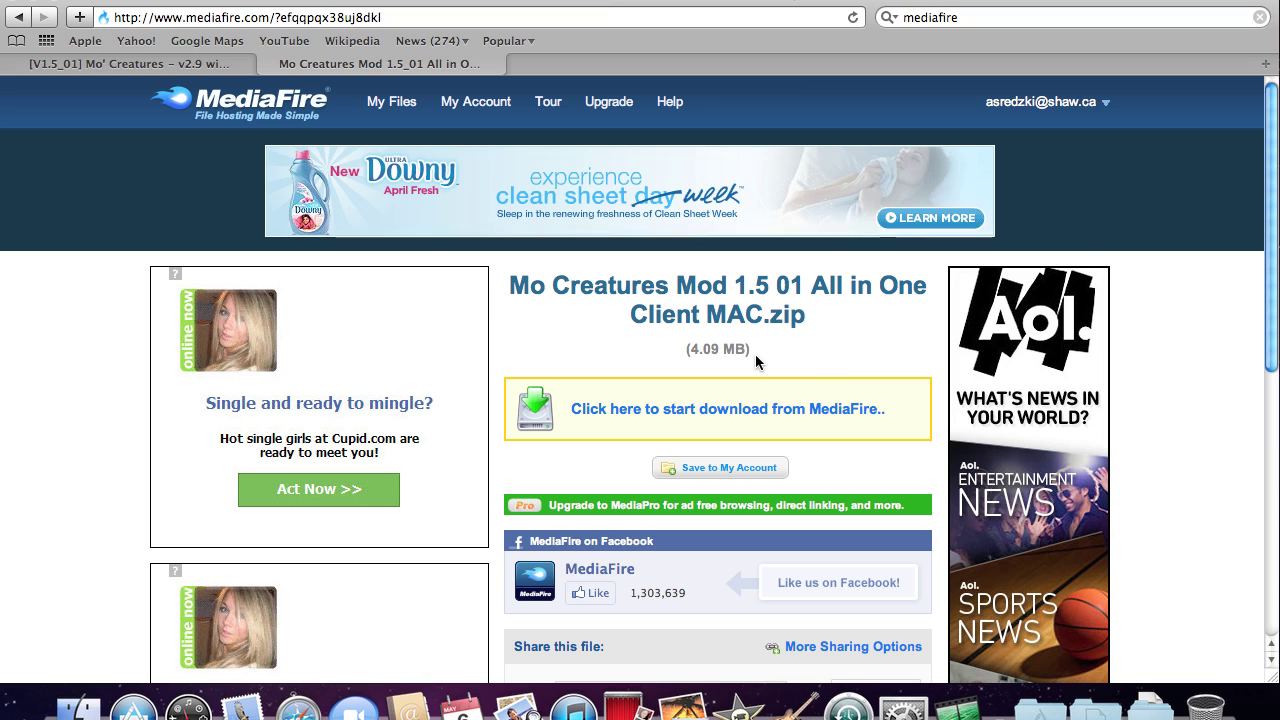
pyautogui.moveTo(847, 327); pyautogui.dragTo(639, 313)
pyautogui.click(618, 320)
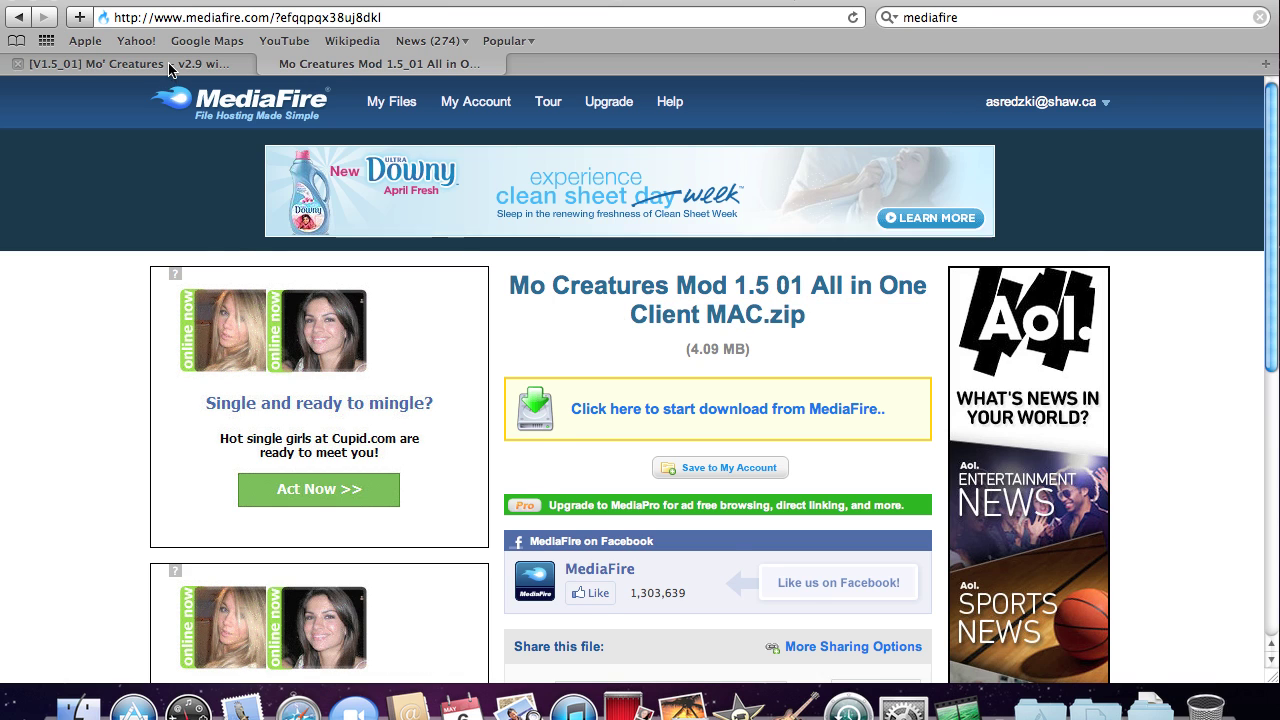
pyautogui.click(170, 66)
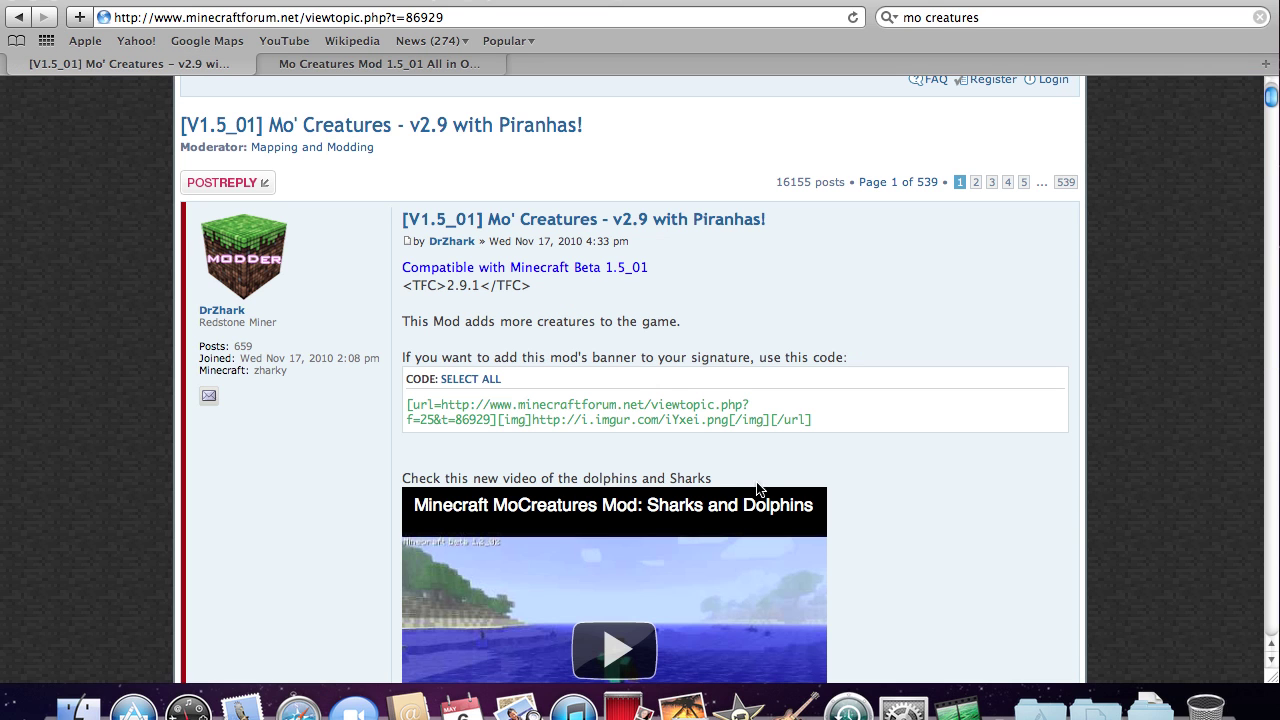
pyautogui.click(315, 65)
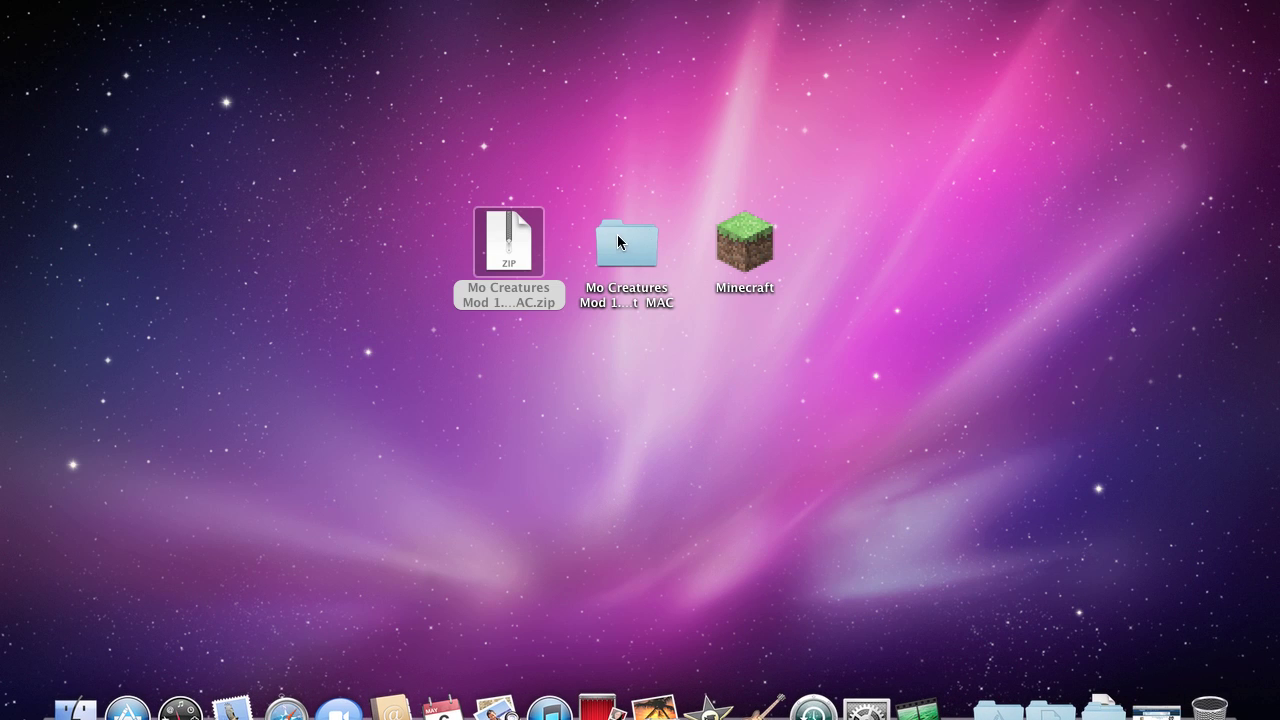
# Step: Open the extracted Mo Creatures mod folder on the desktop and look through the Jar Files inside Client
pyautogui.doubleClick(618, 258)
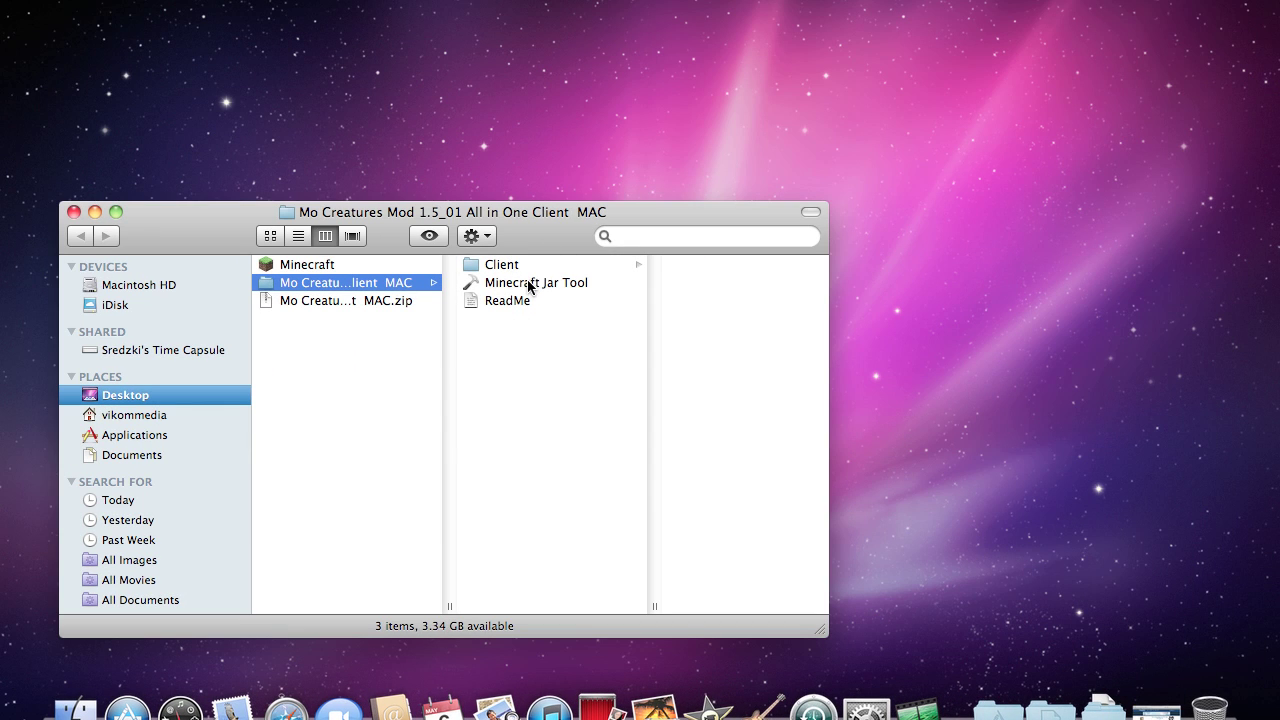
pyautogui.click(529, 285)
pyautogui.click(578, 268)
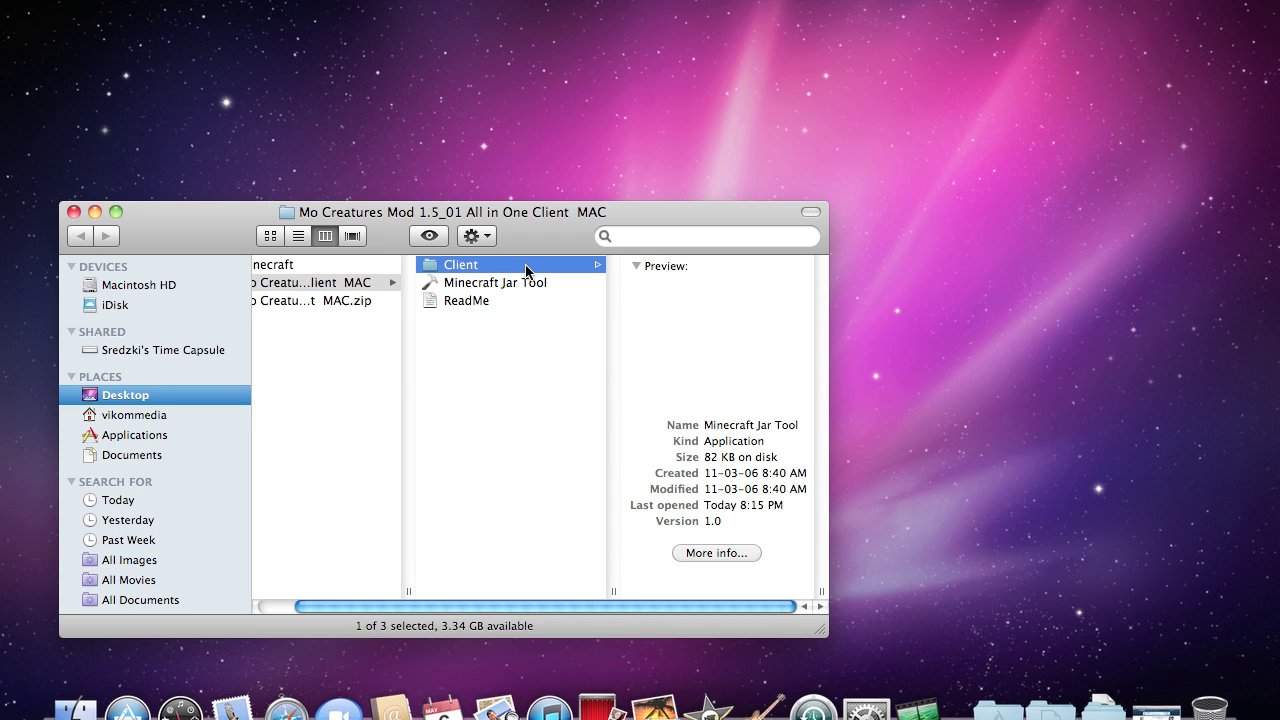
pyautogui.click(662, 267)
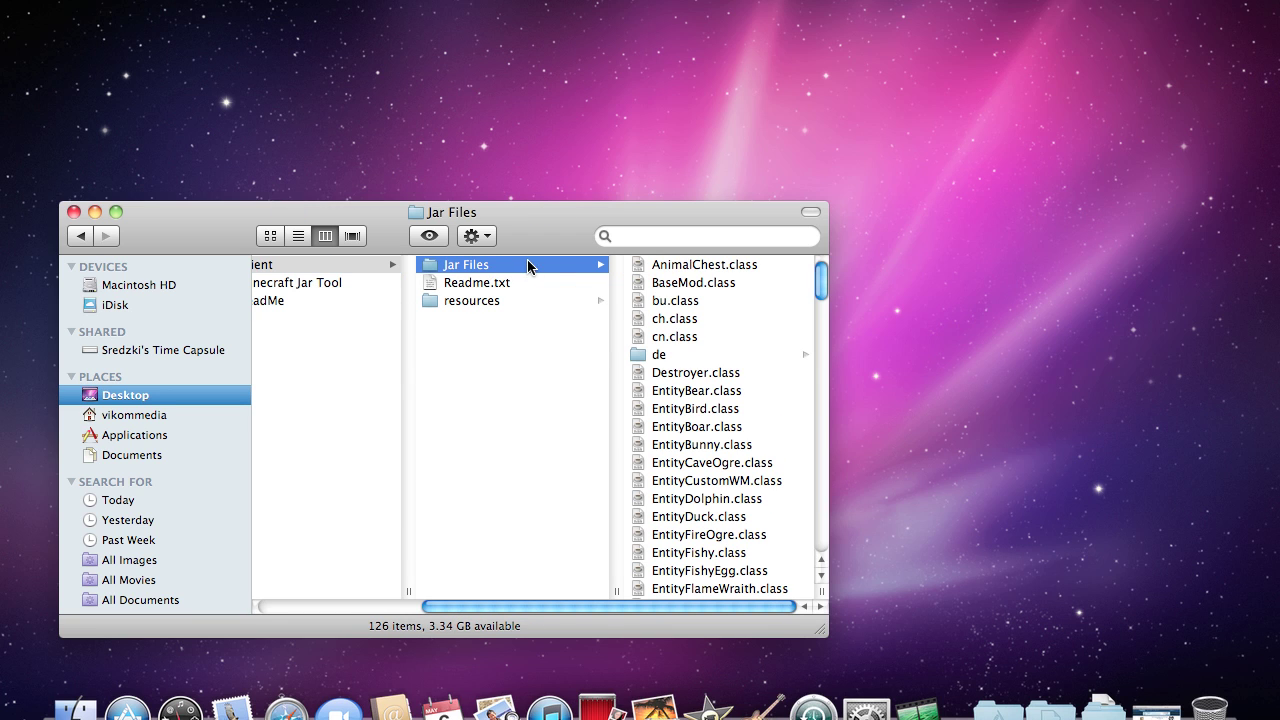
pyautogui.scroll(-15, 657, 282)
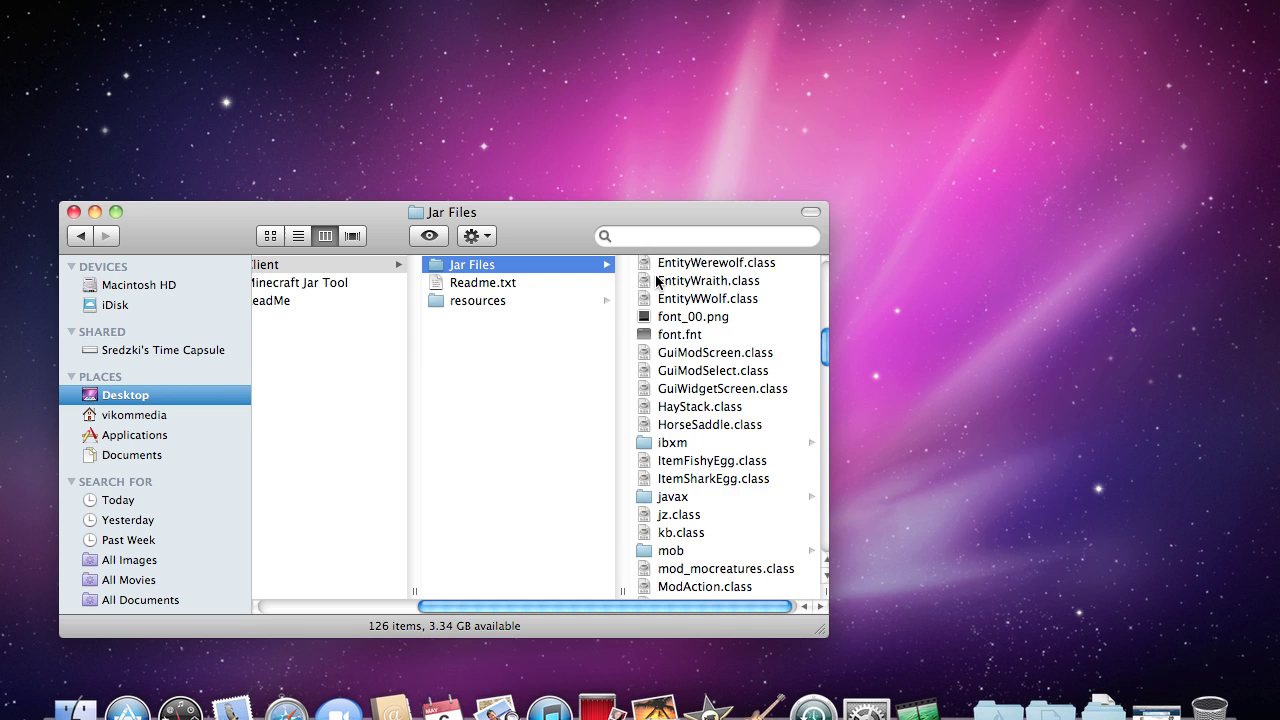
pyautogui.scroll(15, 657, 282)
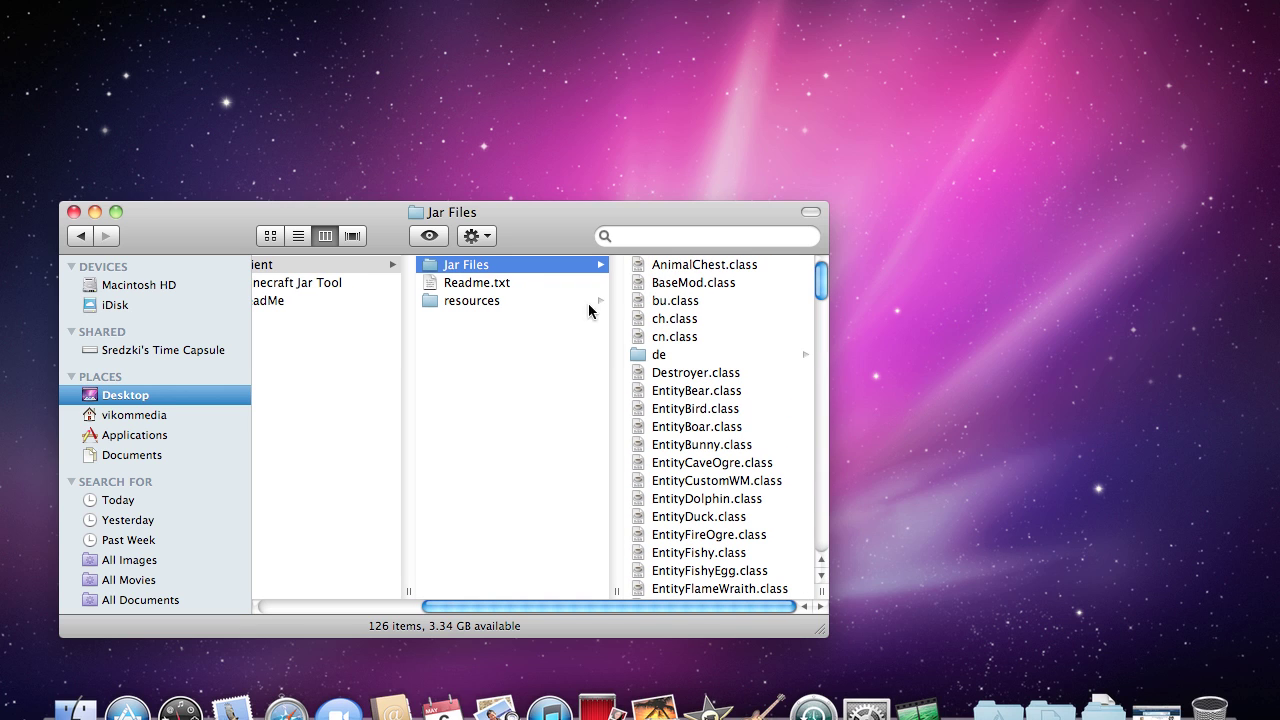
# Step: Check the Client folder's resources subfolder and its Readme.txt, and return to the Client folder
pyautogui.click(470, 301)
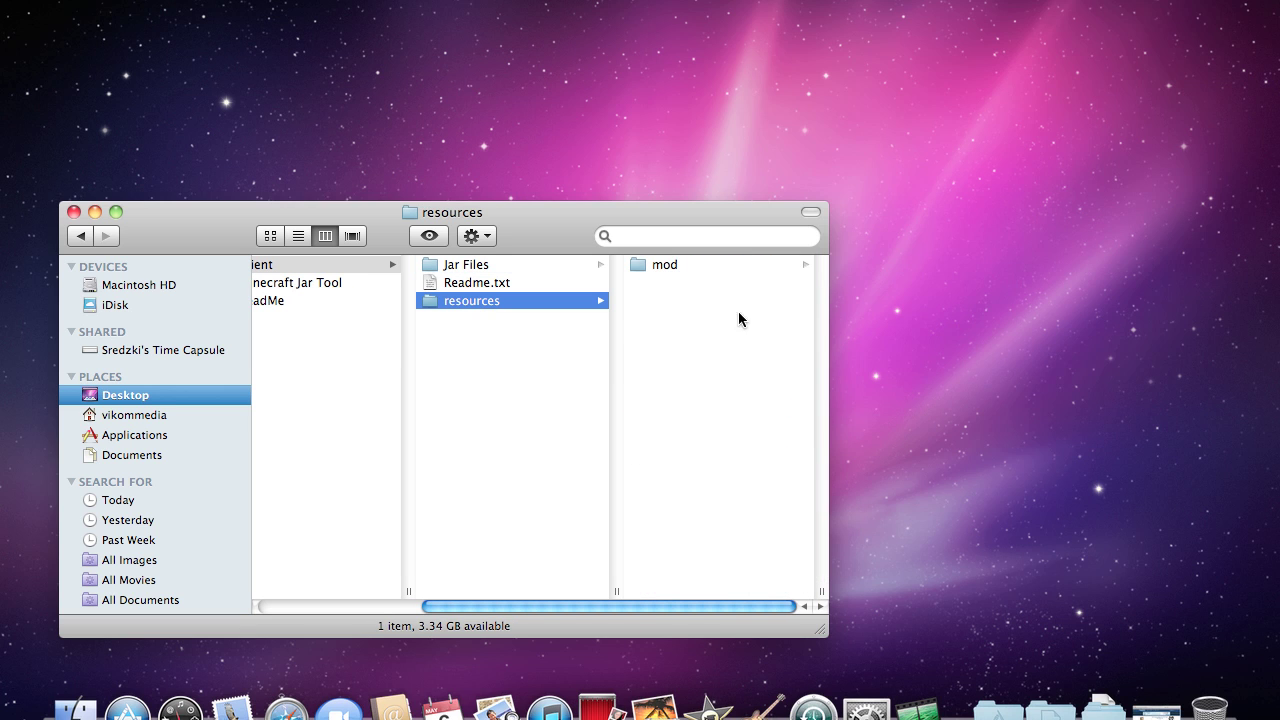
pyautogui.click(700, 268)
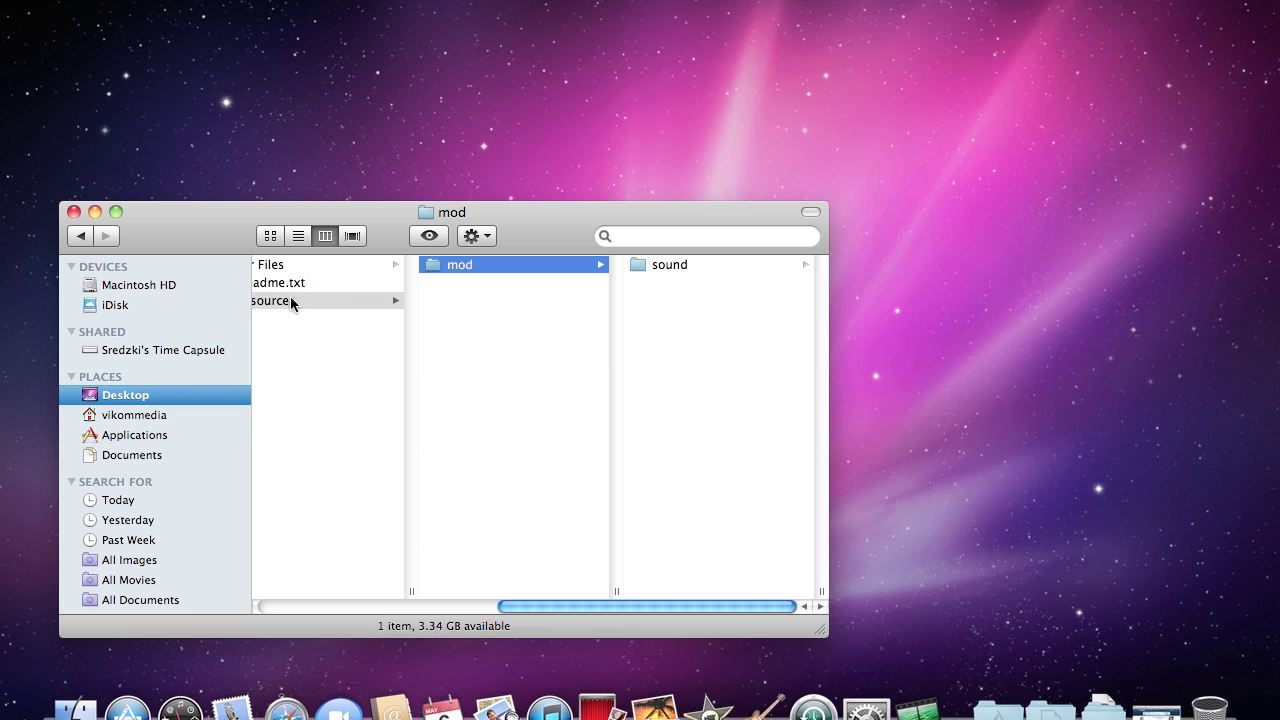
pyautogui.hscroll(-6, 306, 348)
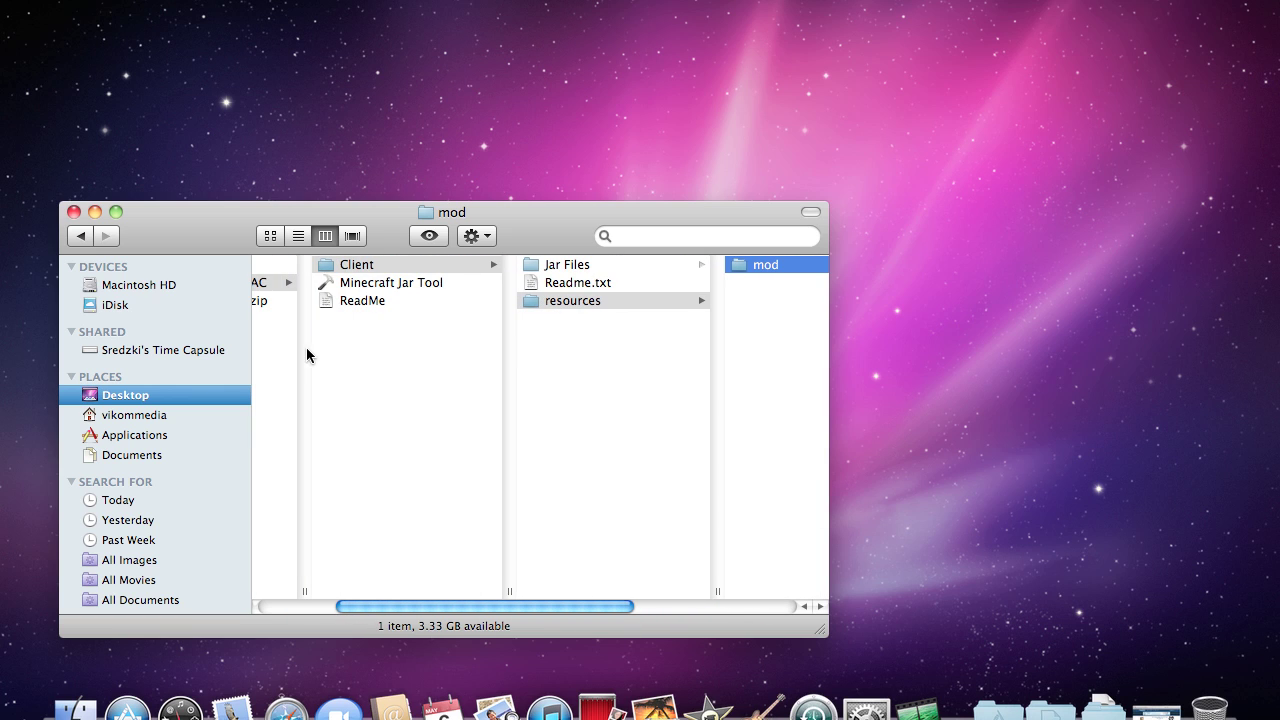
pyautogui.click(551, 282)
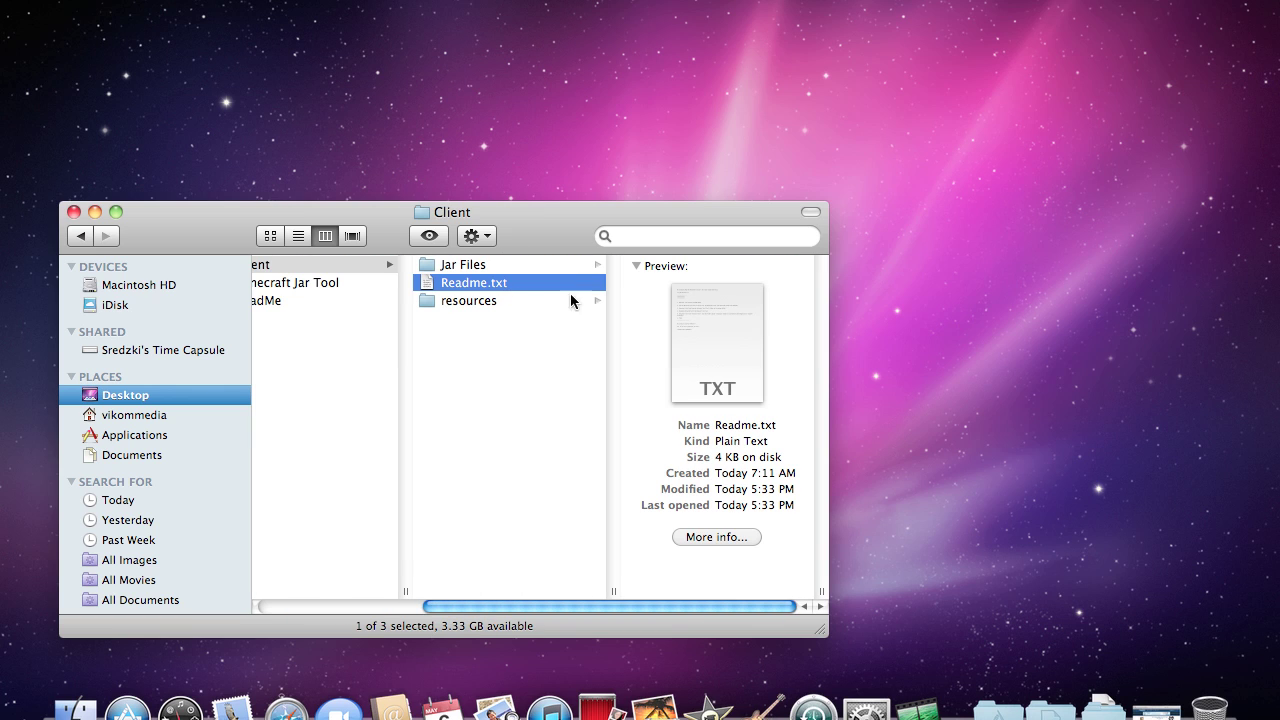
pyautogui.hscroll(-4, 469, 290)
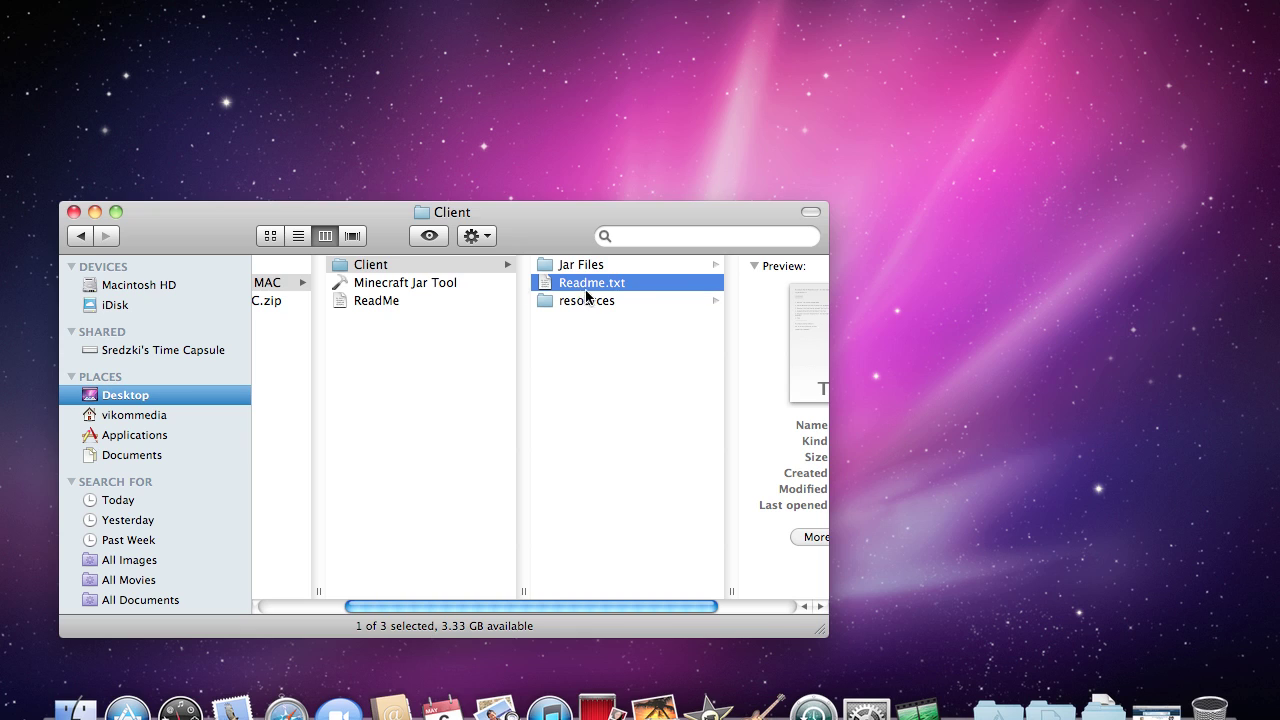
pyautogui.click(603, 368)
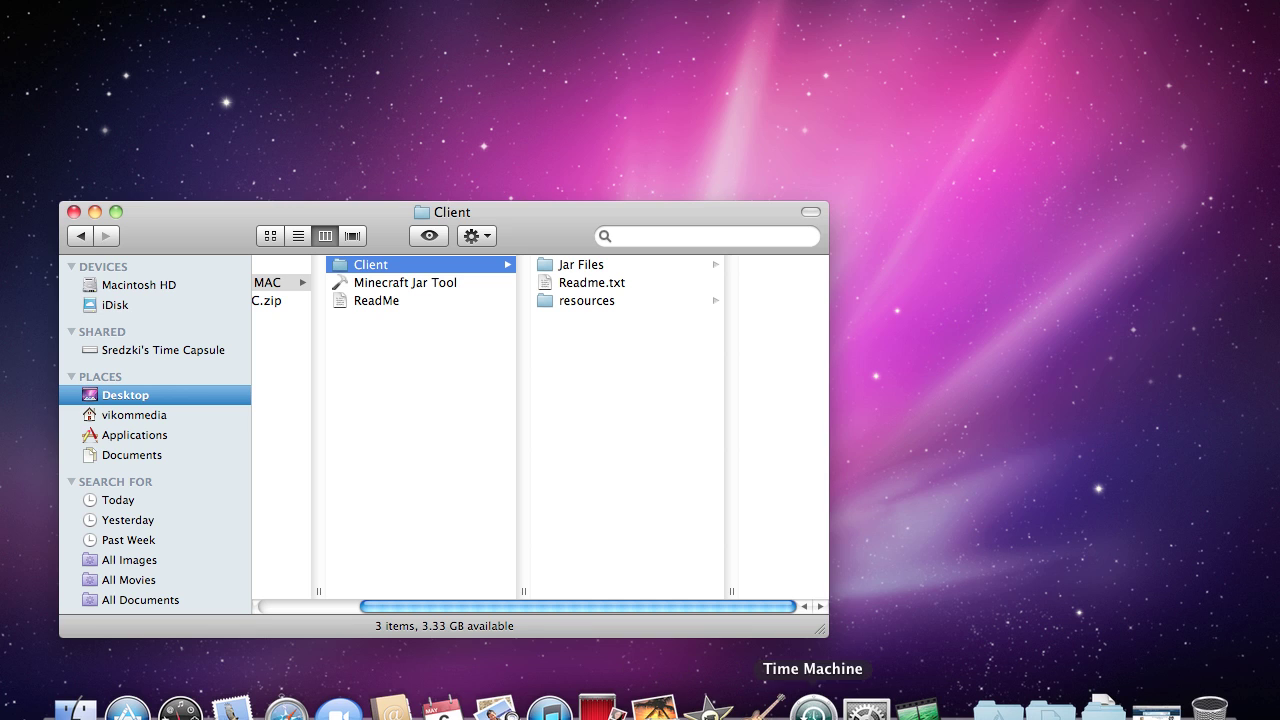
# Step: Launch Minecraft and force a game update from the launcher options, logging in to apply it and closing the game
pyautogui.moveTo(618, 210); pyautogui.dragTo(623, 325)
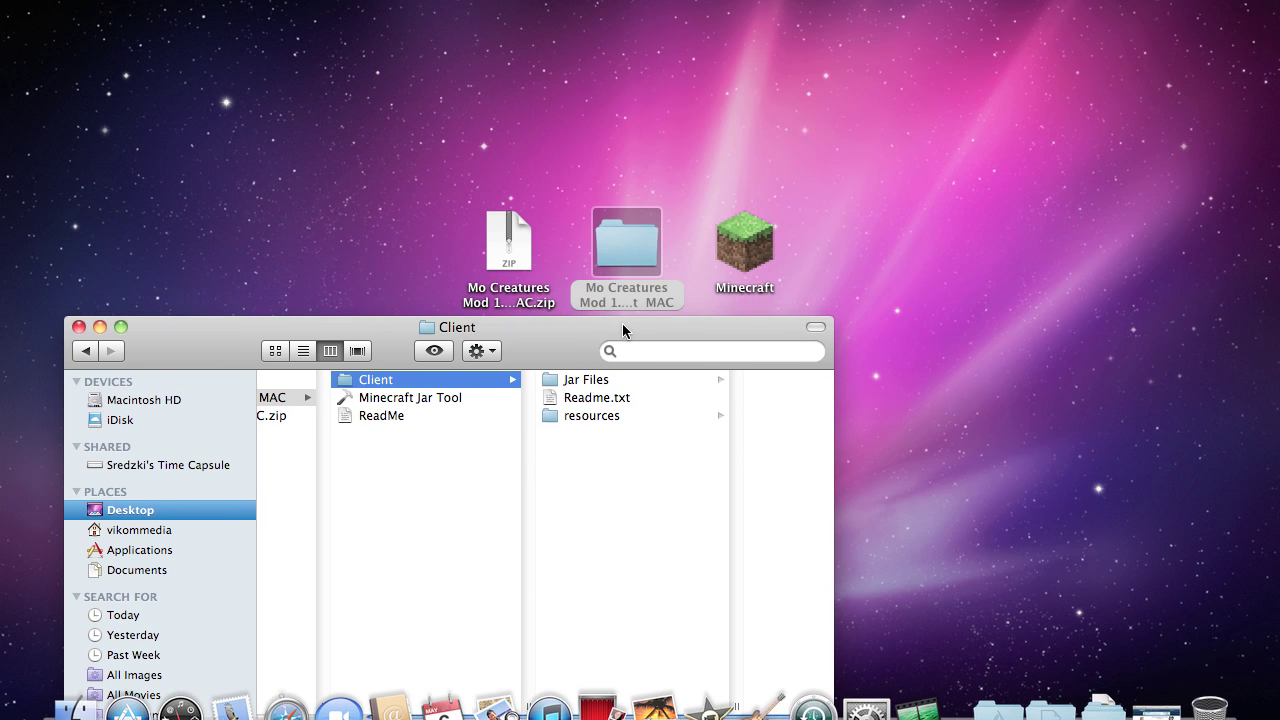
pyautogui.doubleClick(745, 238)
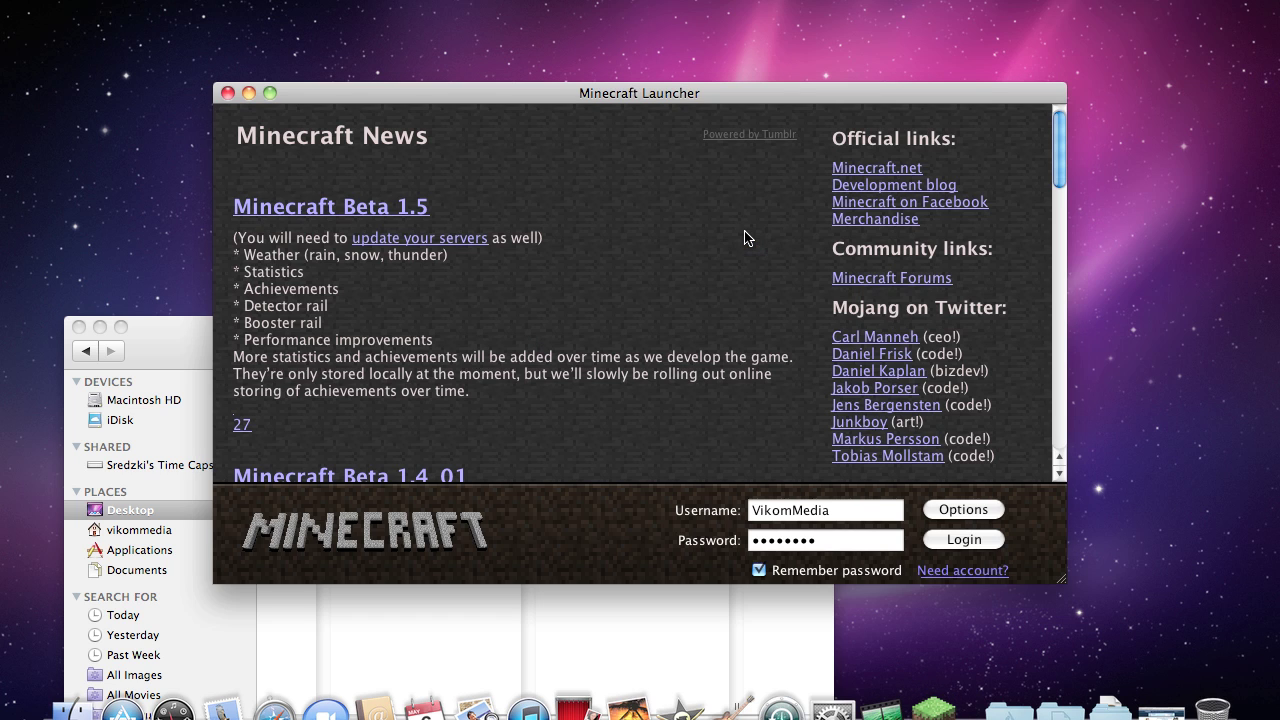
pyautogui.click(960, 512)
pyautogui.click(750, 316)
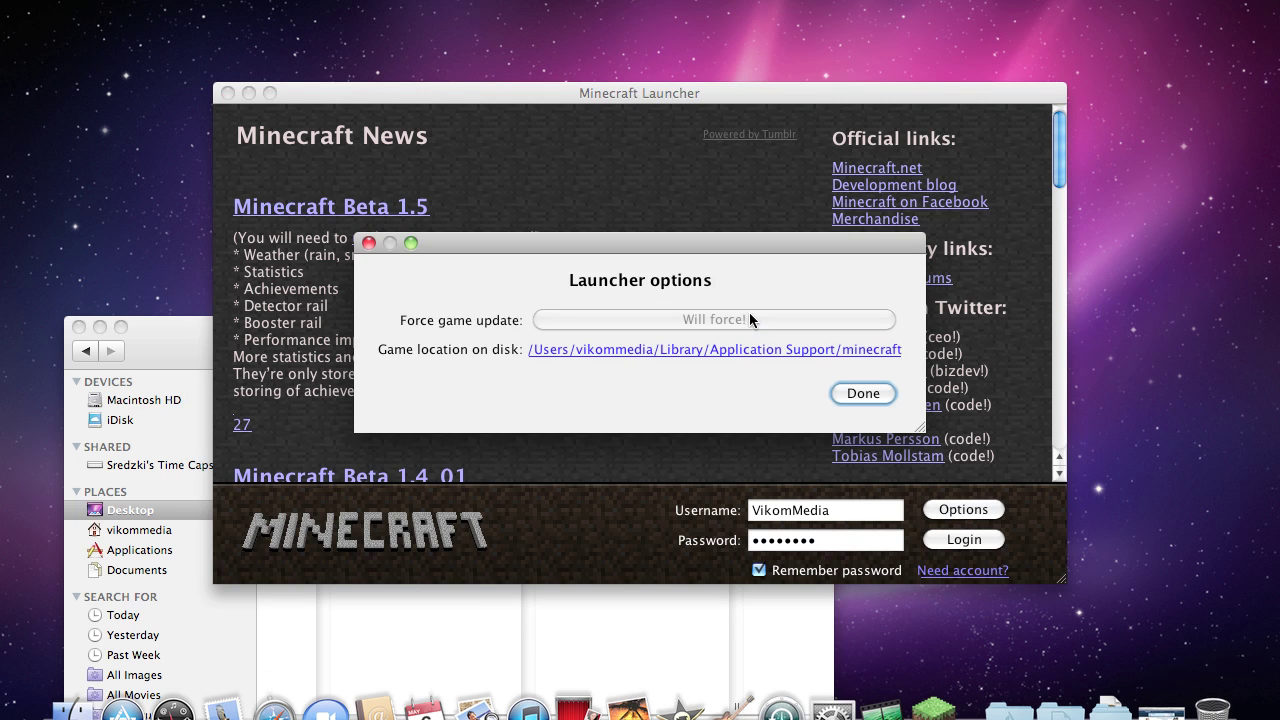
pyautogui.click(864, 393)
pyautogui.click(952, 540)
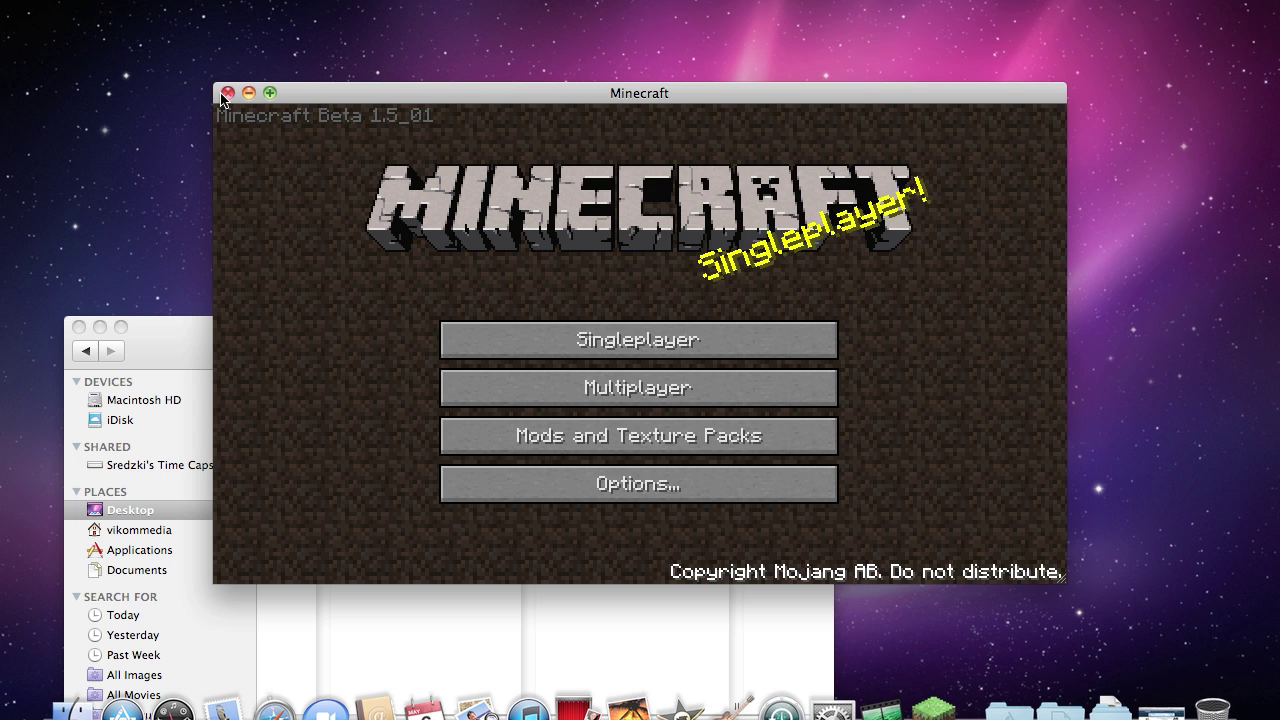
pyautogui.click(227, 93)
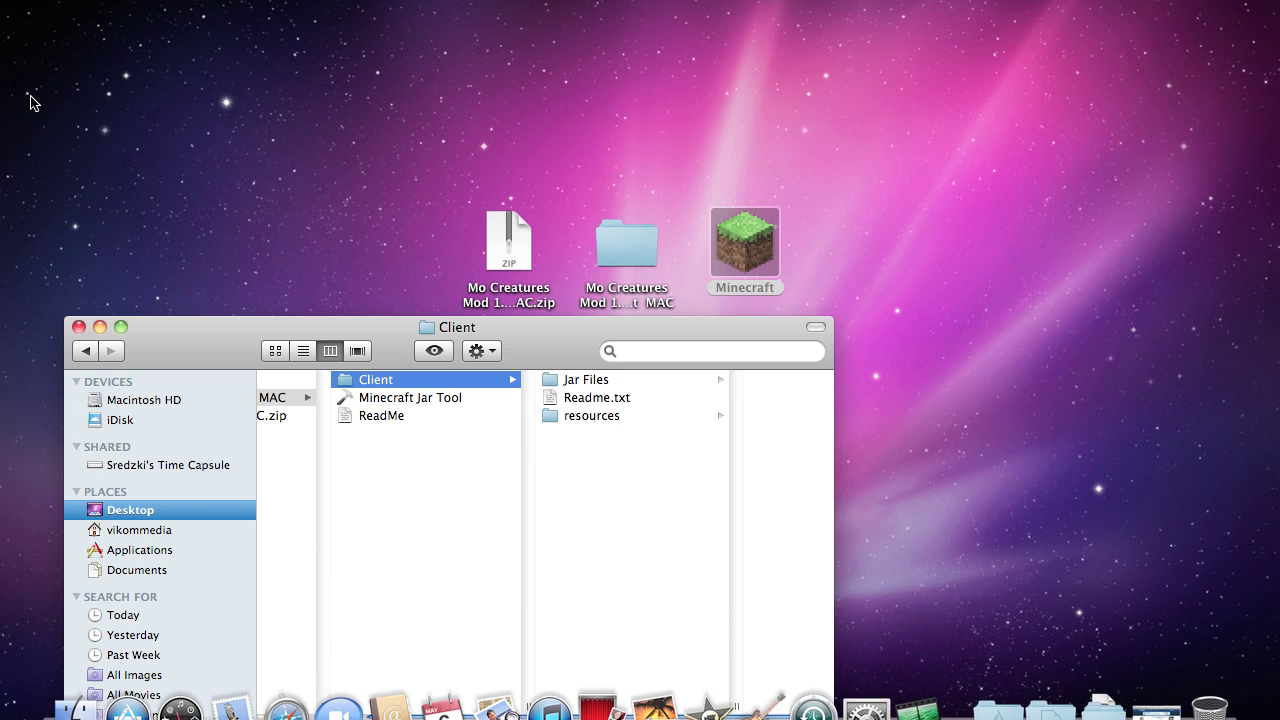
# Step: Run Minecraft Jar Tool from the mod folder and open Minecraft.jar into the desktop mctmp folder
pyautogui.moveTo(450, 327); pyautogui.dragTo(694, 333)
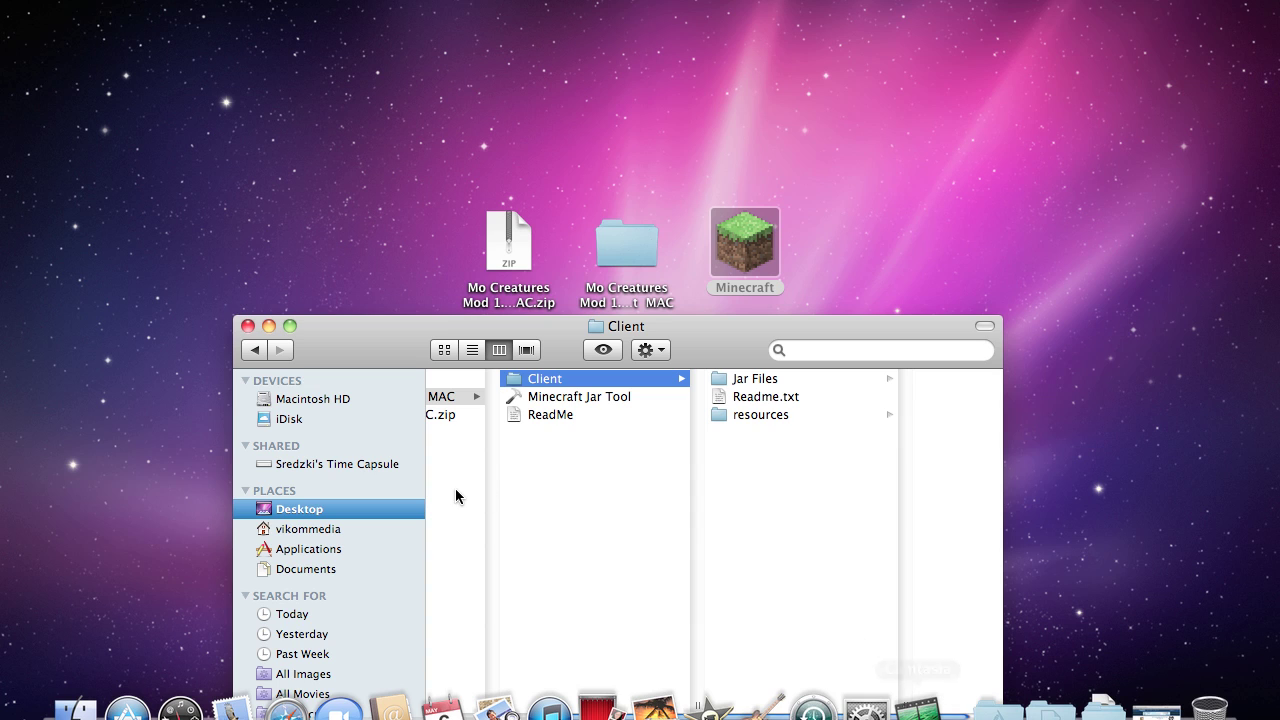
pyautogui.doubleClick(553, 398)
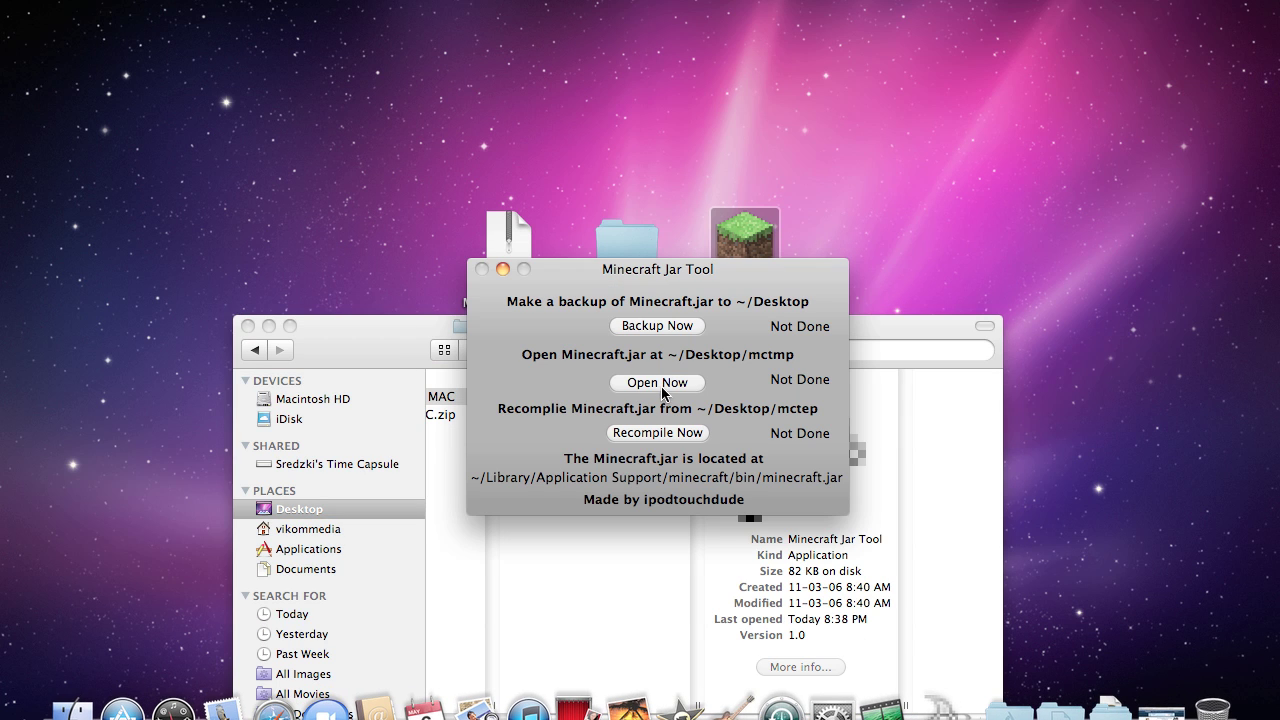
pyautogui.click(658, 387)
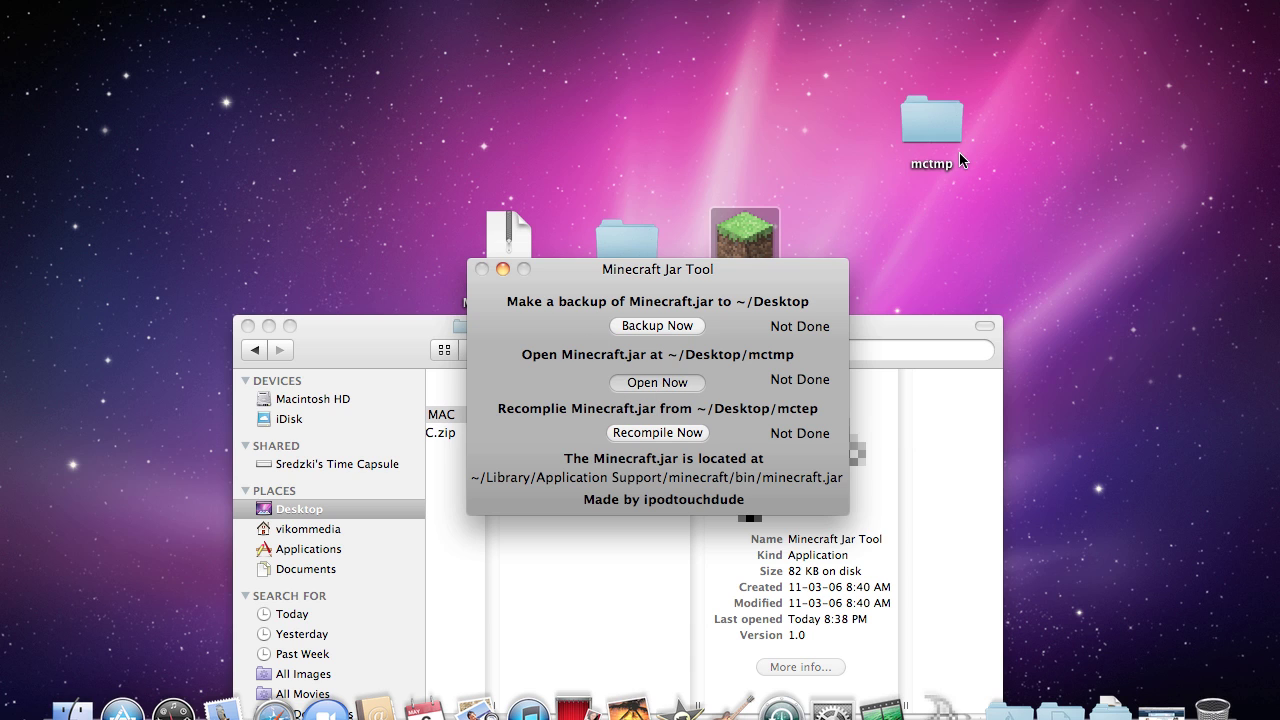
# Step: Open the mctmp folder in list view and move its window beside the mod folder window
pyautogui.doubleClick(930, 115)
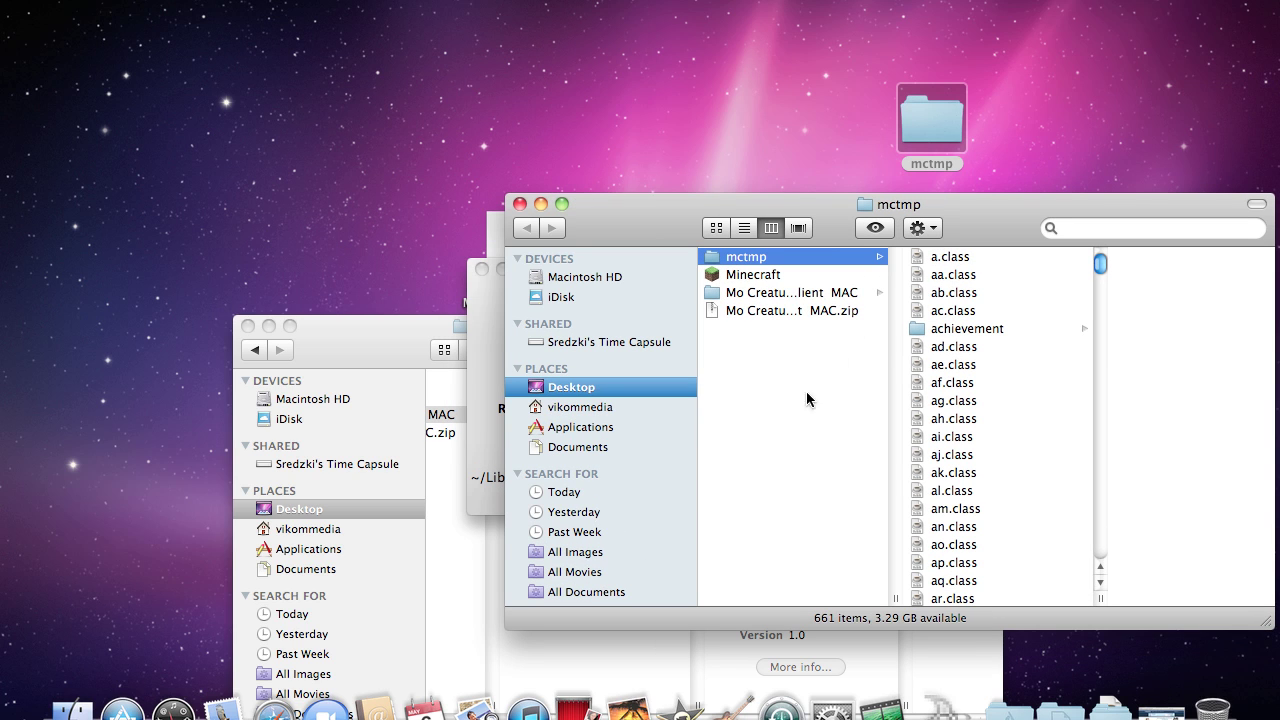
pyautogui.moveTo(687, 215); pyautogui.dragTo(959, 237)
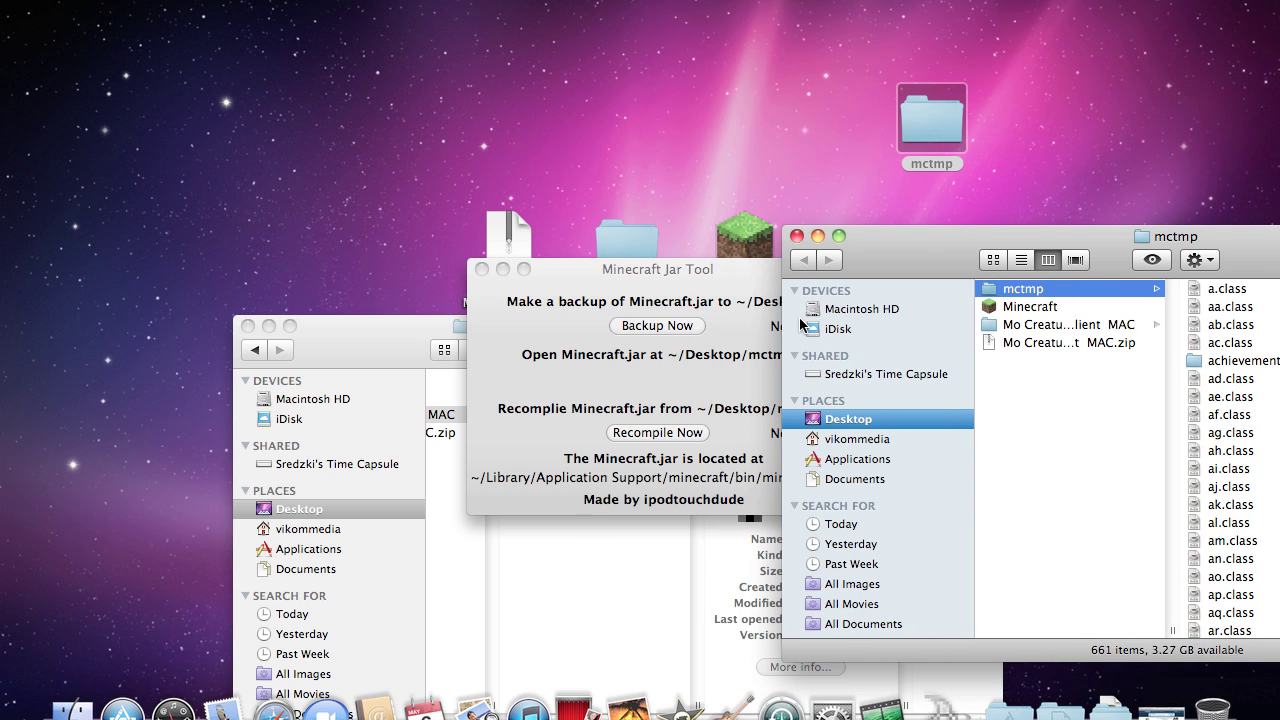
pyautogui.click(993, 260)
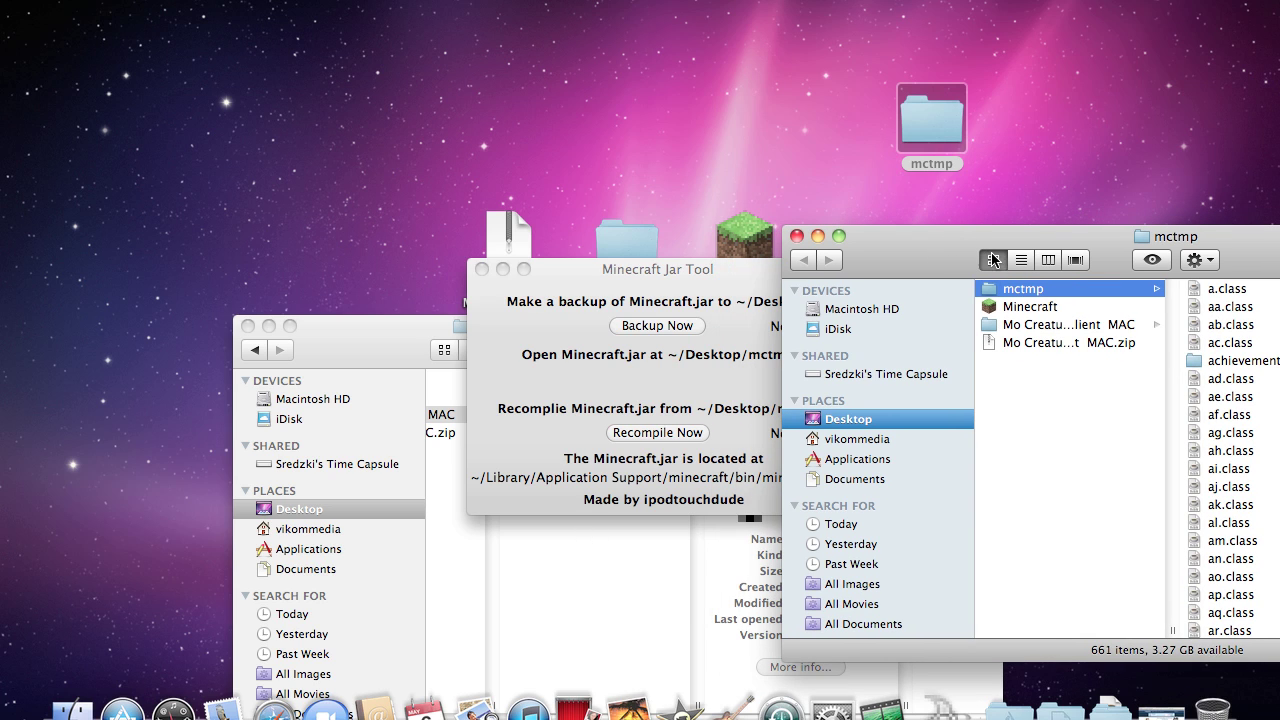
pyautogui.click(1019, 260)
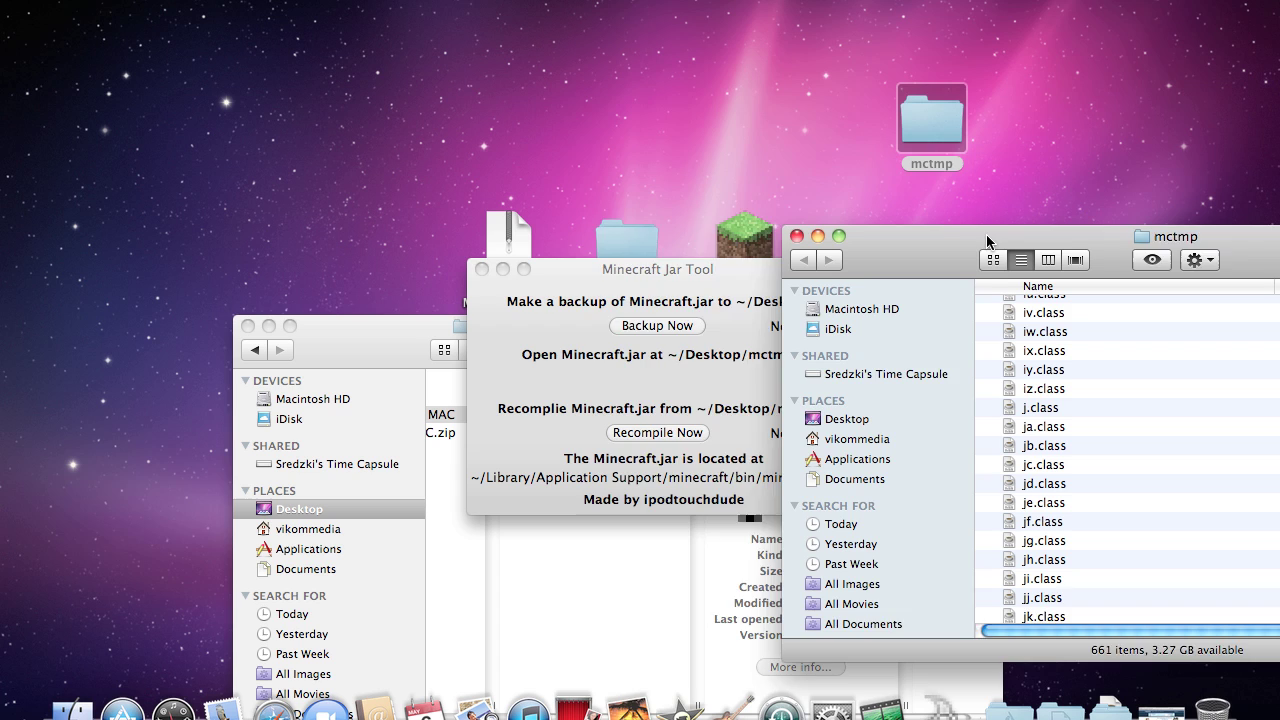
pyautogui.click(987, 212)
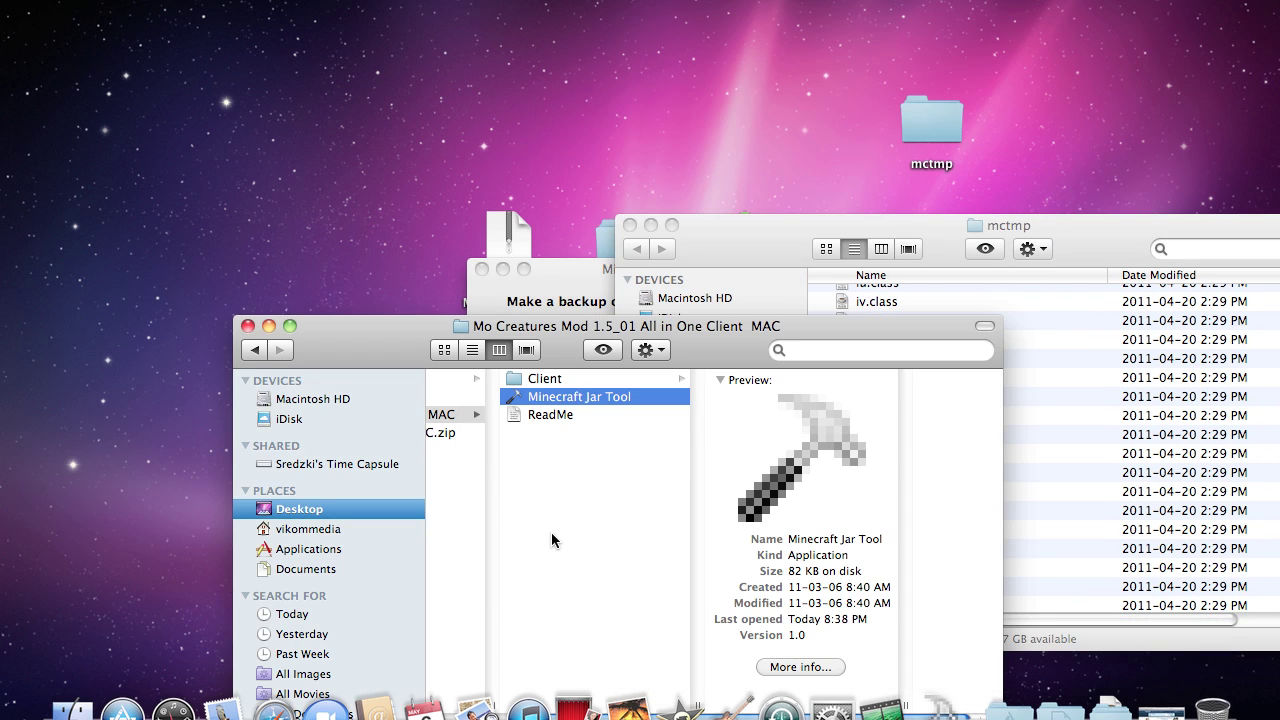
# Step: Open the Jar Files folder inside the mod's Client folder
pyautogui.click(553, 540)
pyautogui.click(535, 380)
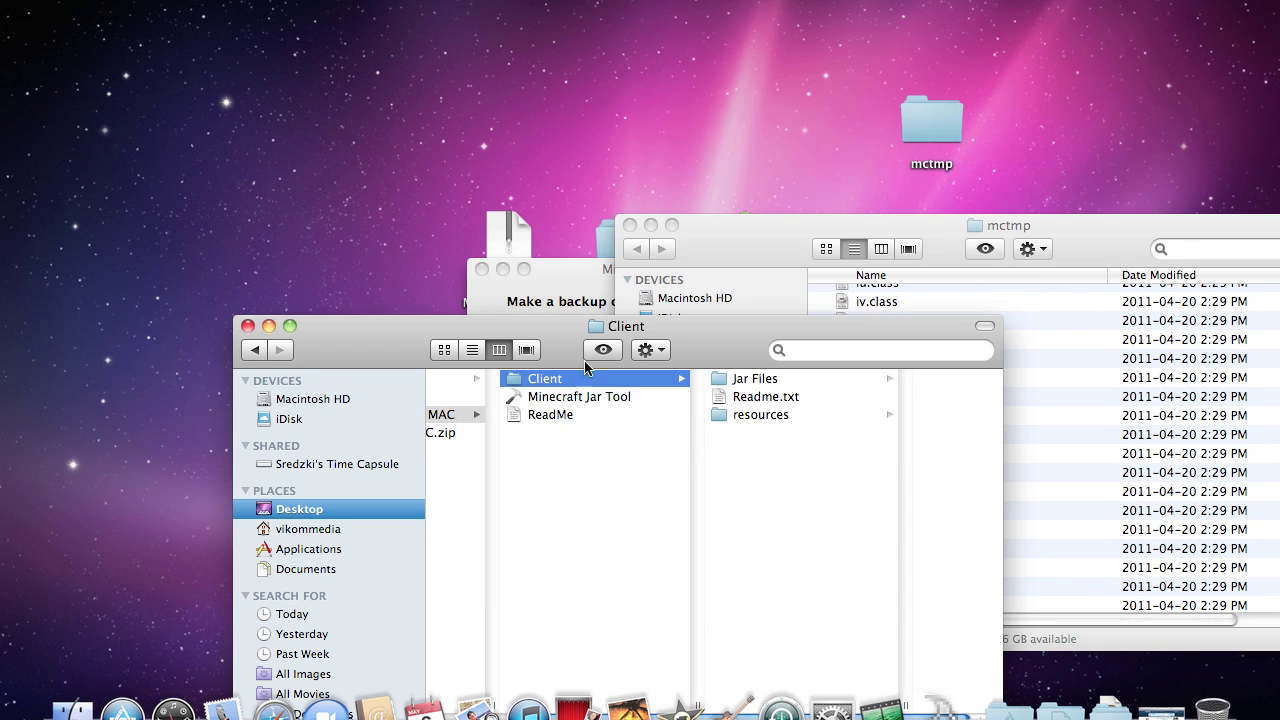
pyautogui.click(766, 383)
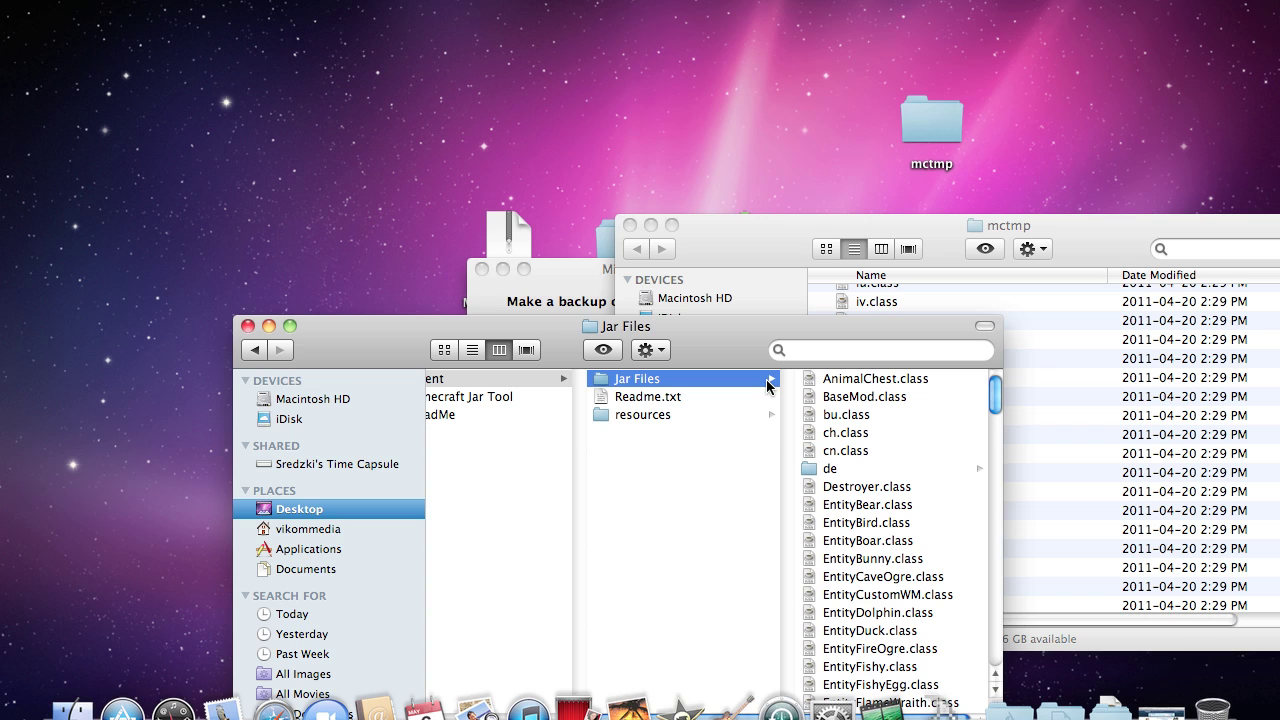
# Step: Examine the Jar Files folder's contents, including the de subfolder and its matthiasmann folder, down to the end of the list
pyautogui.click(850, 470)
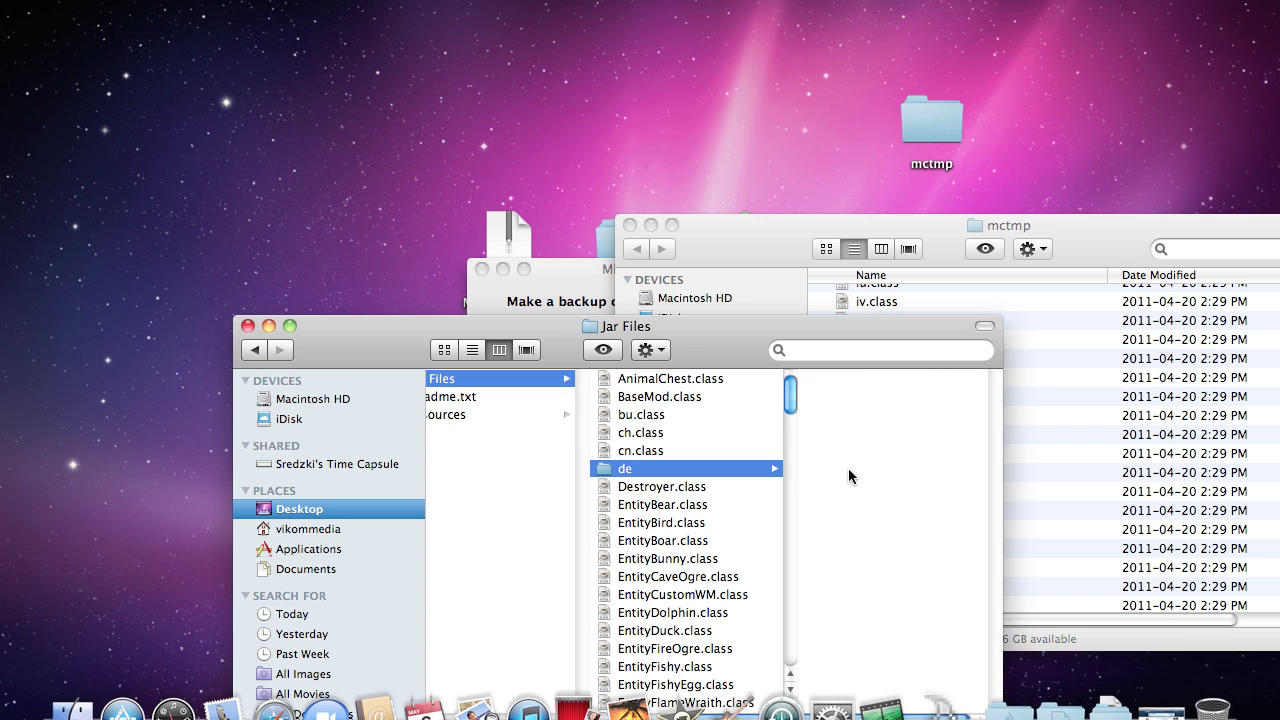
pyautogui.press('Right')
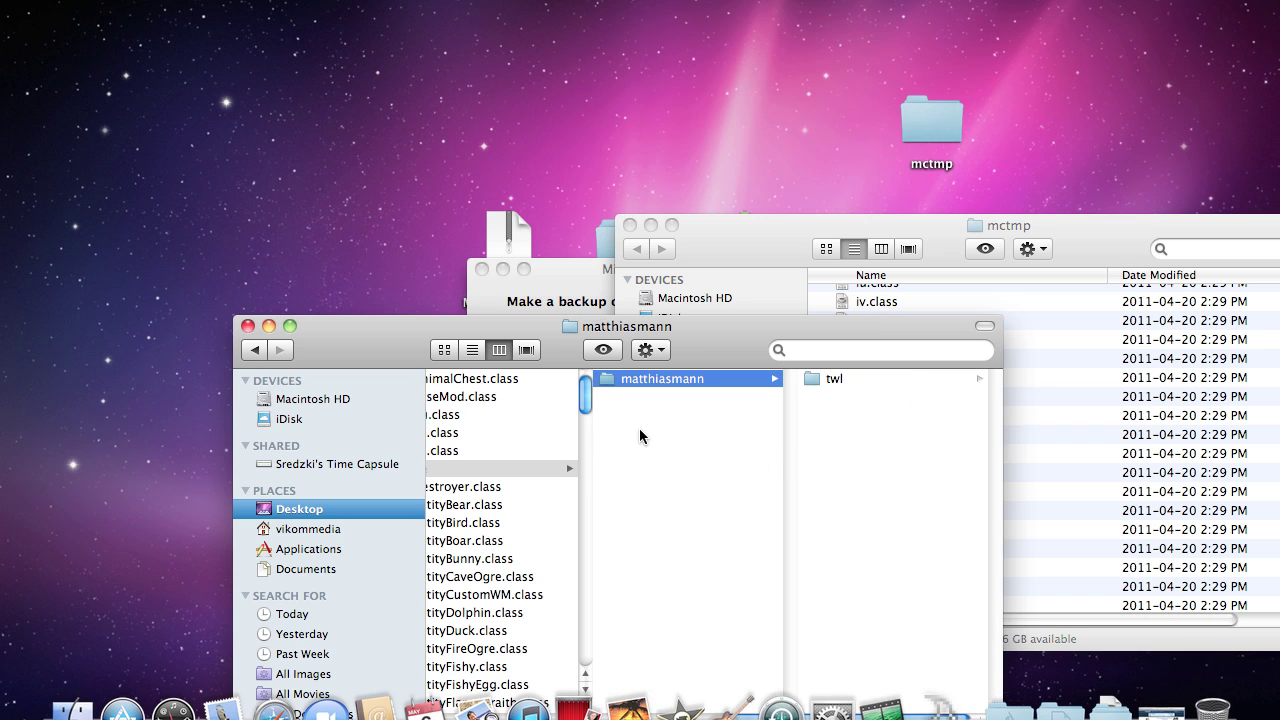
pyautogui.hscroll(-5, 538, 450)
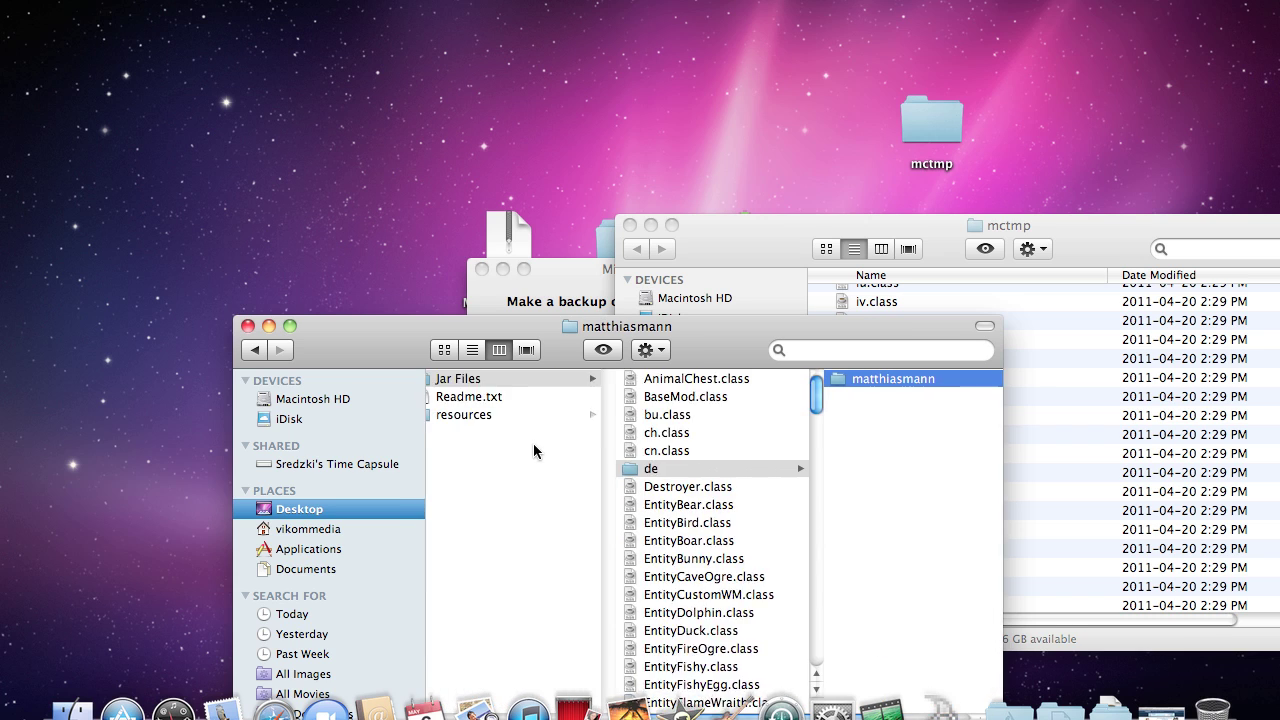
pyautogui.click(737, 379)
pyautogui.scroll(-5, 636, 381)
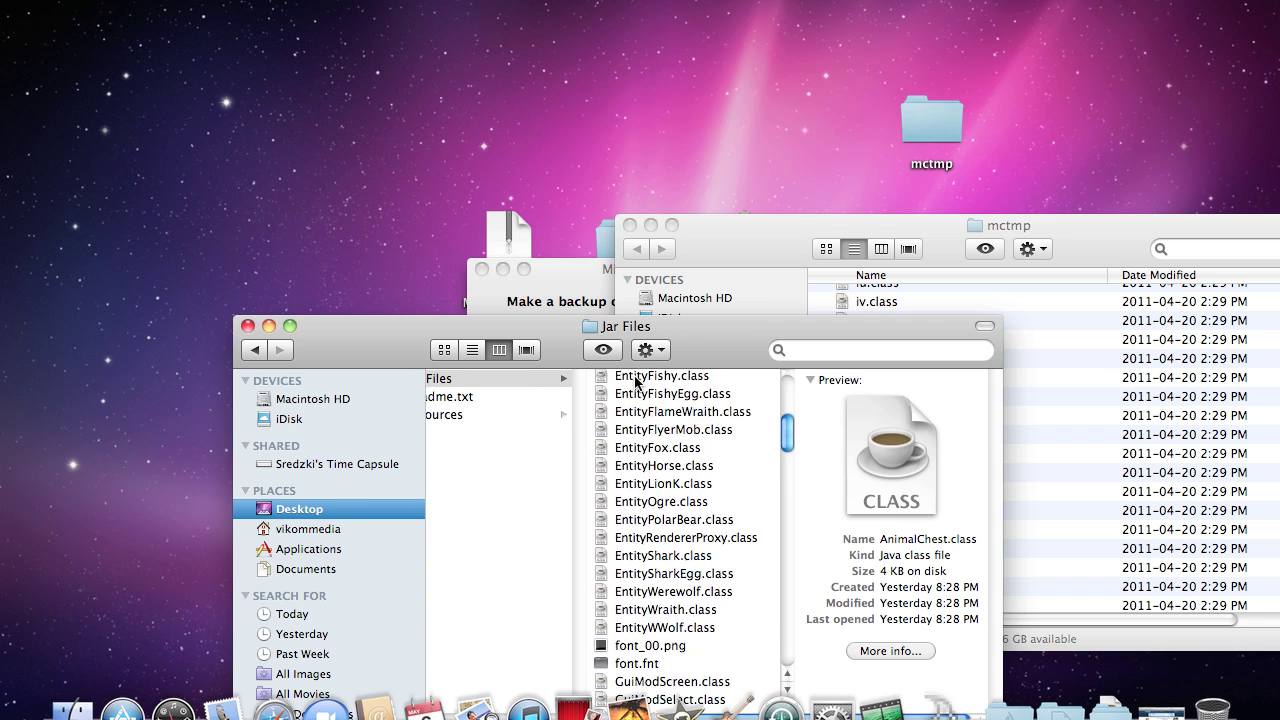
pyautogui.scroll(-15, 636, 381)
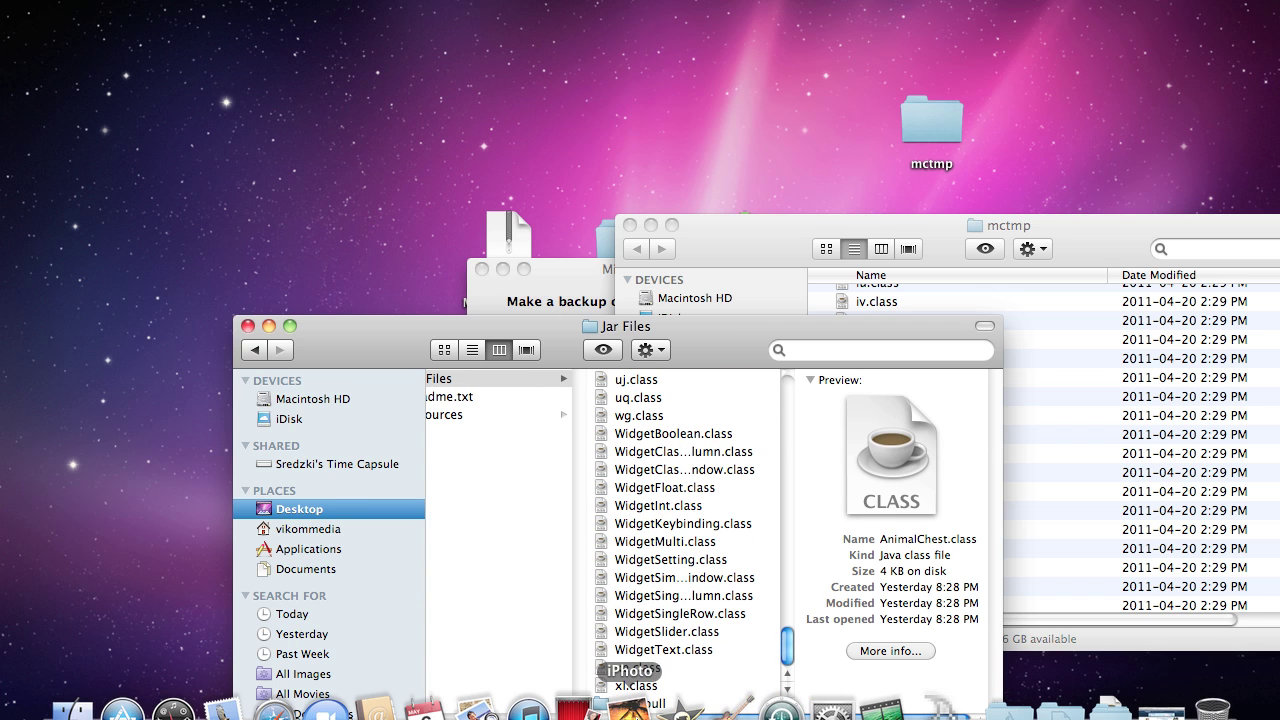
# Step: Move every item from the Jar Files folder into the mctmp folder, replacing all items that already exist there
pyautogui.moveTo(651, 326); pyautogui.dragTo(560, 152)
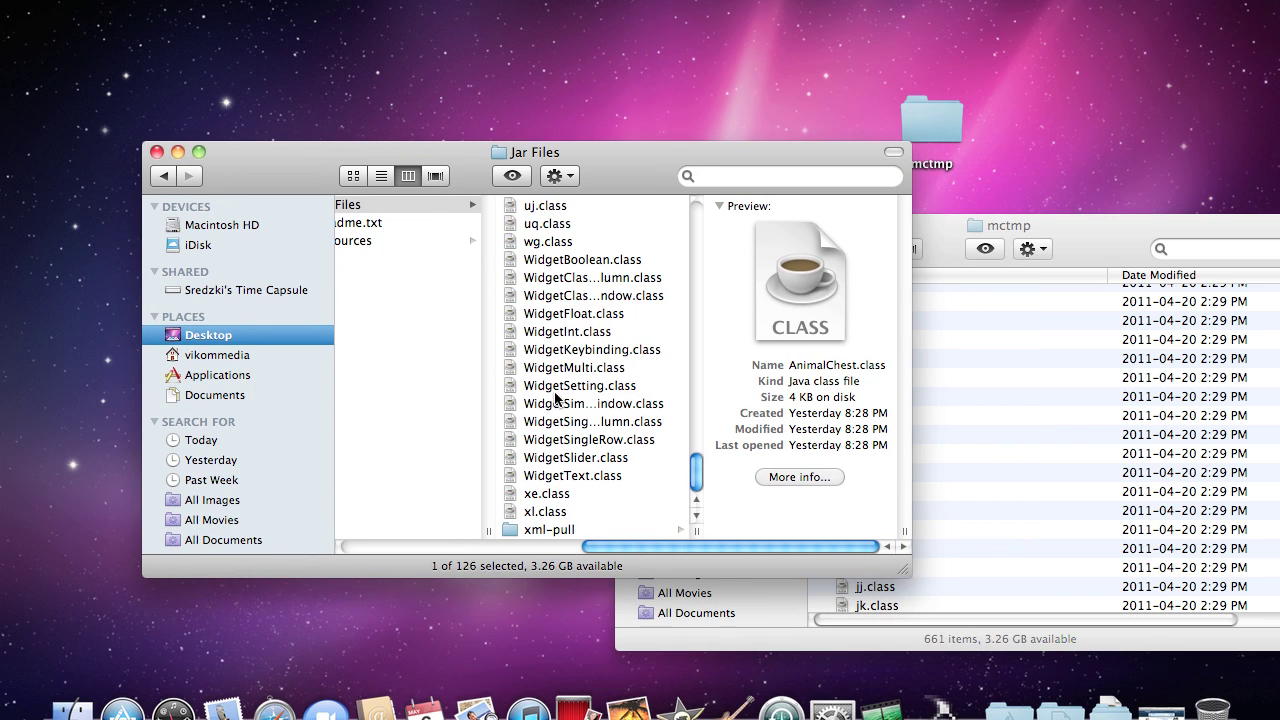
pyautogui.press('super+a')
pyautogui.scroll(10, 557, 531)
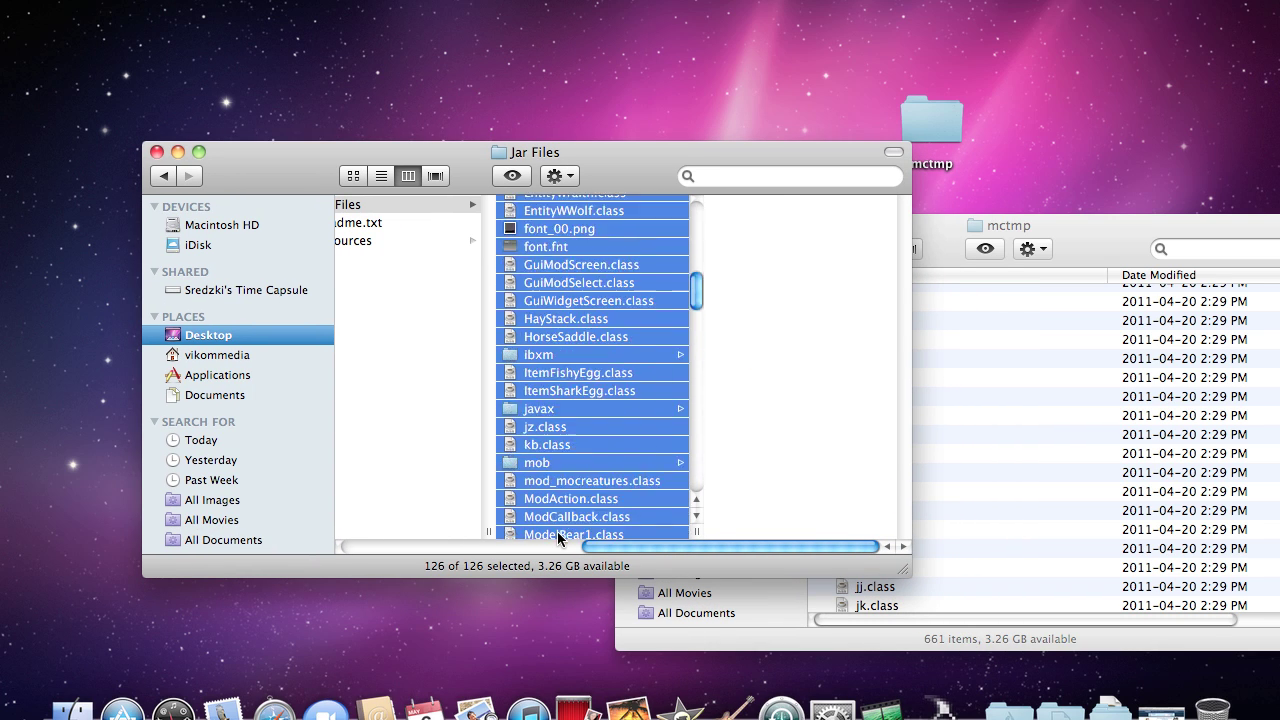
pyautogui.scroll(10, 557, 531)
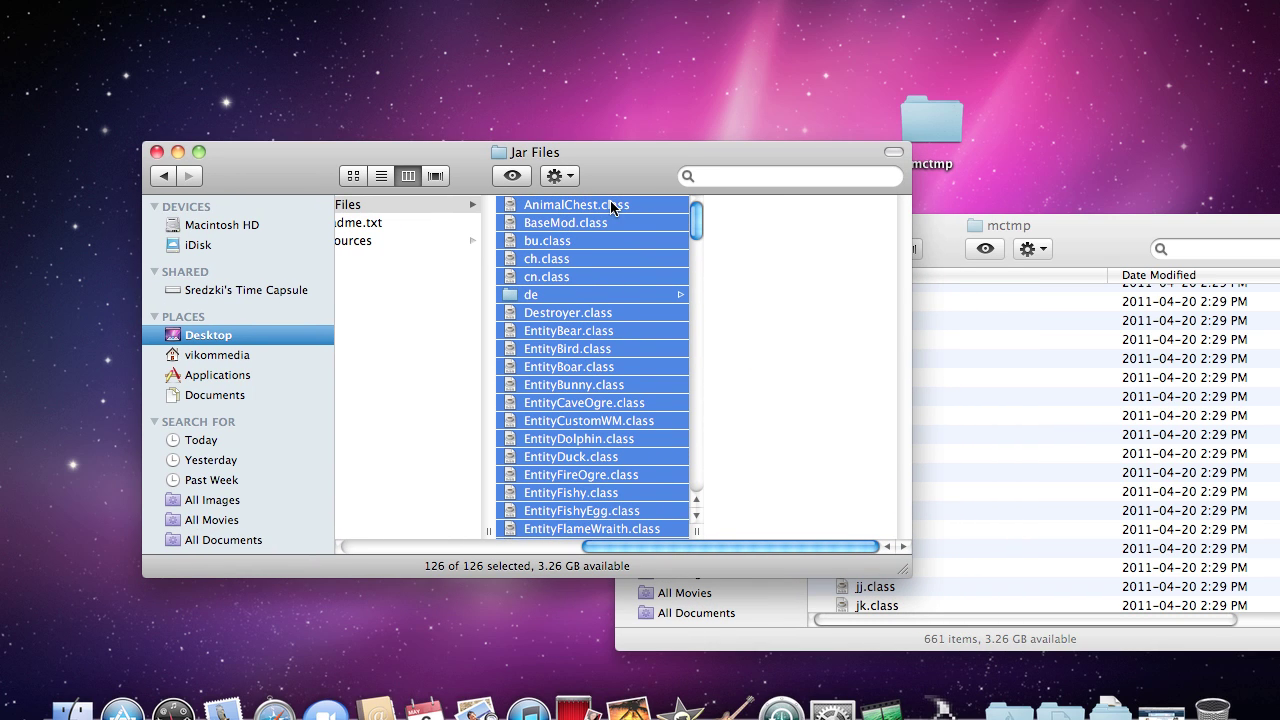
pyautogui.scroll(-15, 597, 230)
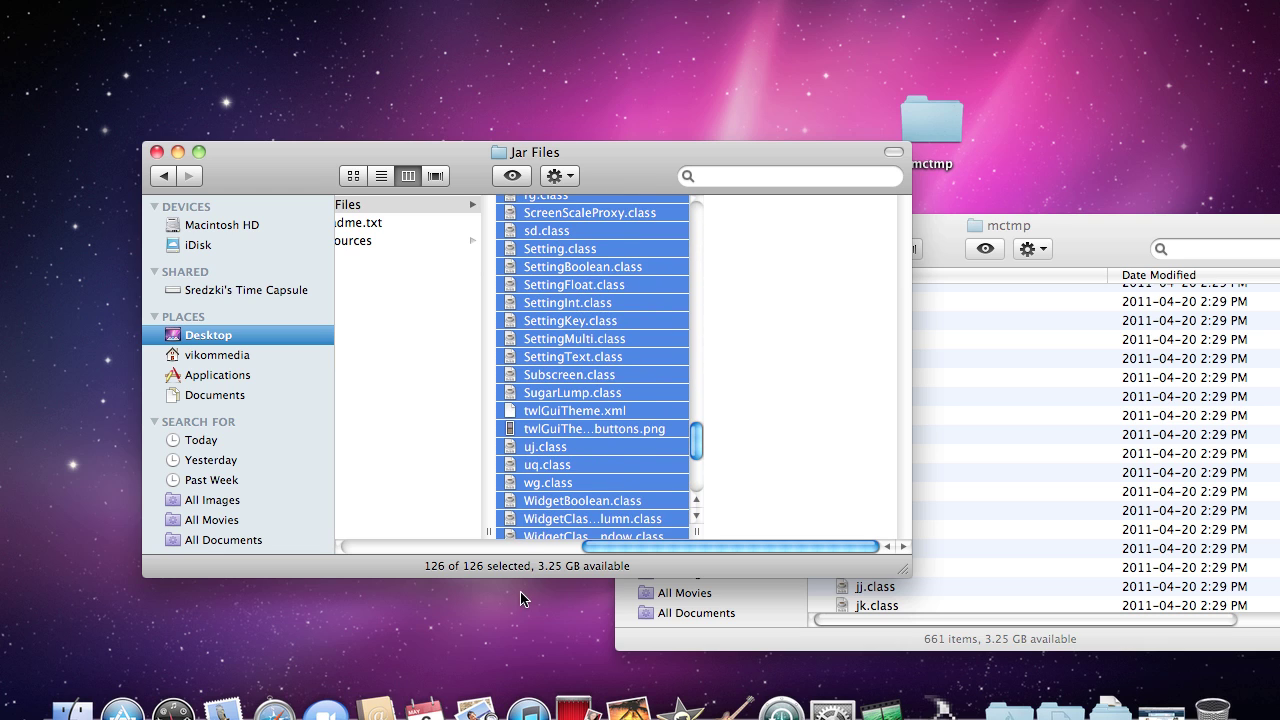
pyautogui.scroll(-5, 620, 465)
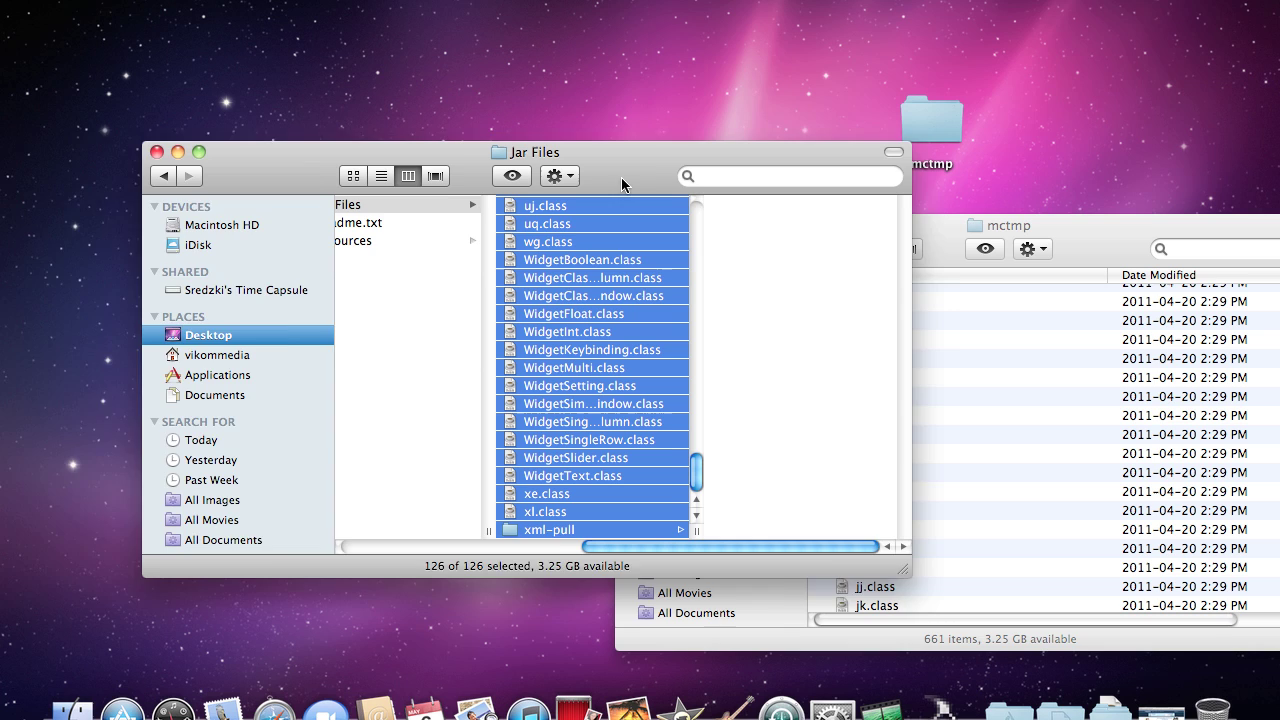
pyautogui.moveTo(621, 177); pyautogui.dragTo(383, 170)
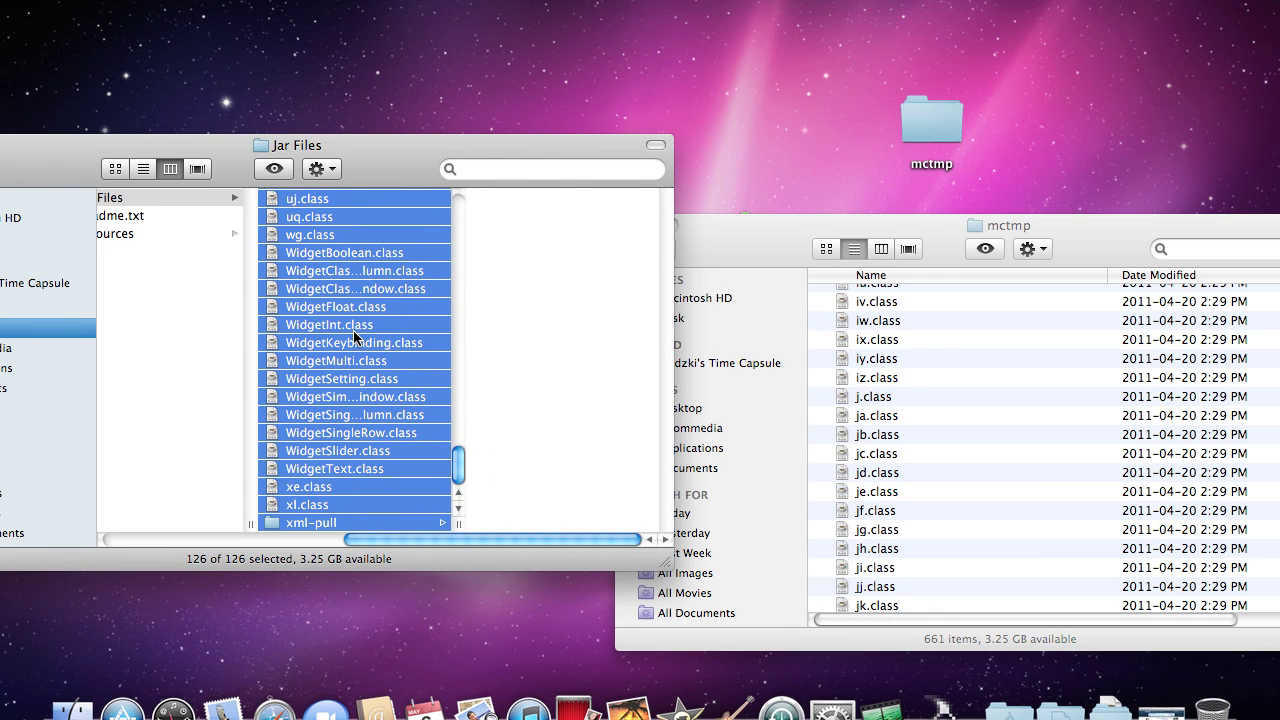
pyautogui.moveTo(355, 336); pyautogui.dragTo(1238, 398)
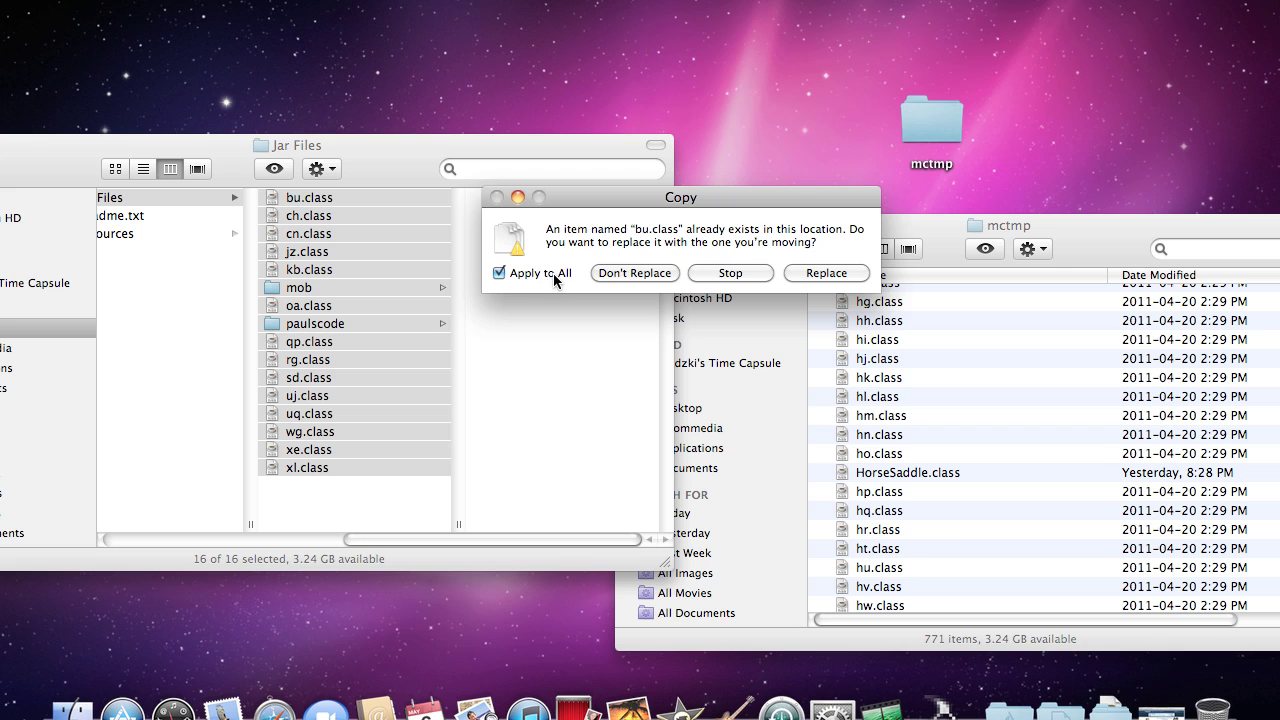
pyautogui.click(850, 270)
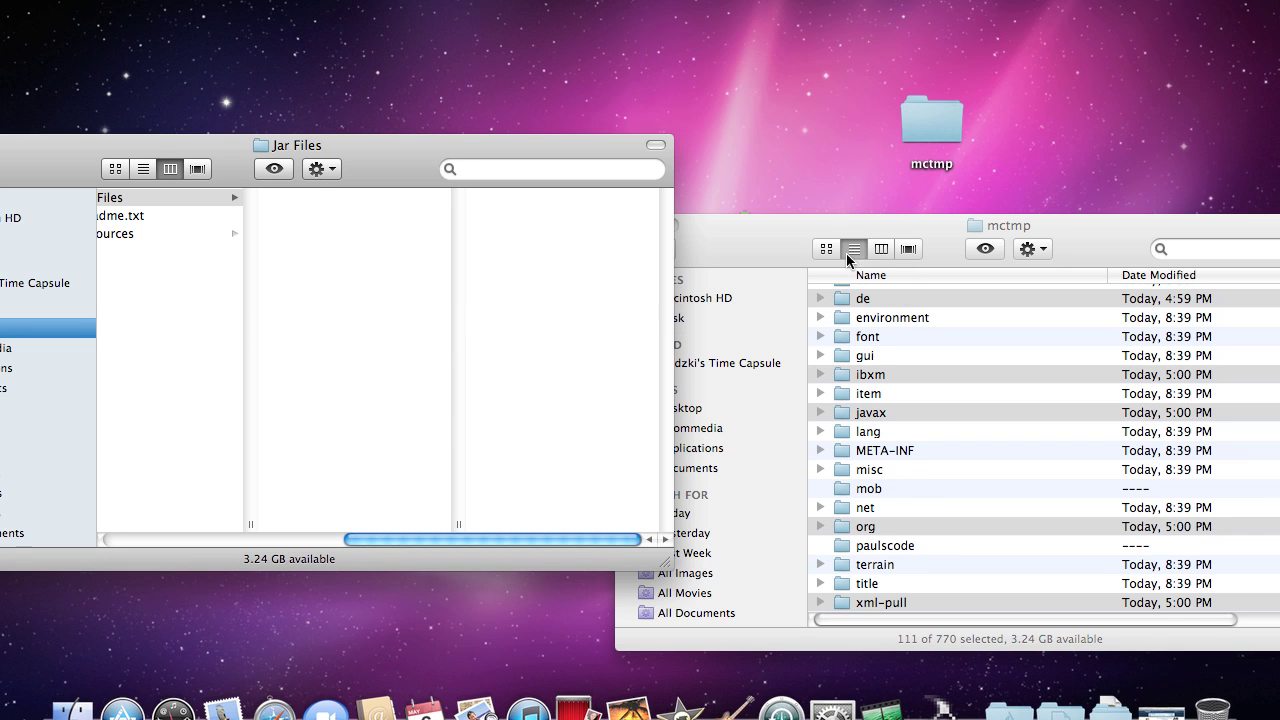
# Step: Look through the mctmp folder's list for the added mod files and bring the Jar Files window fully back into view
pyautogui.scroll(-15, 866, 430)
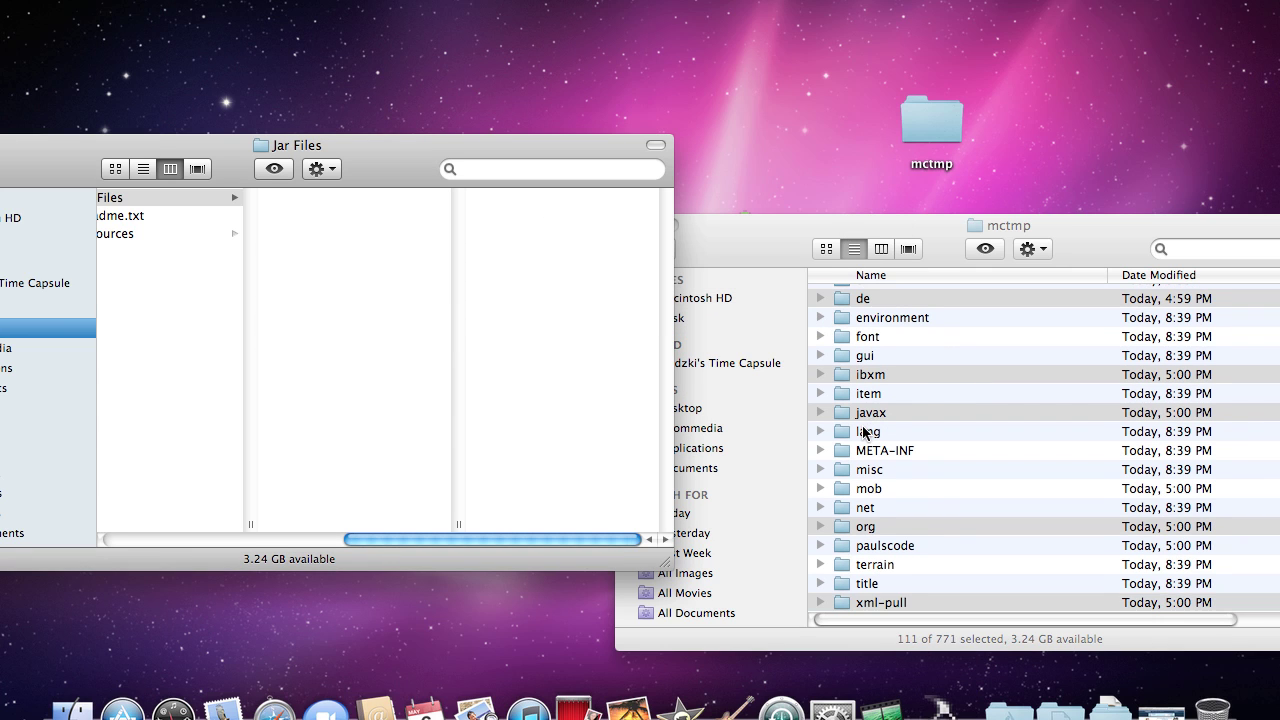
pyautogui.scroll(20, 866, 430)
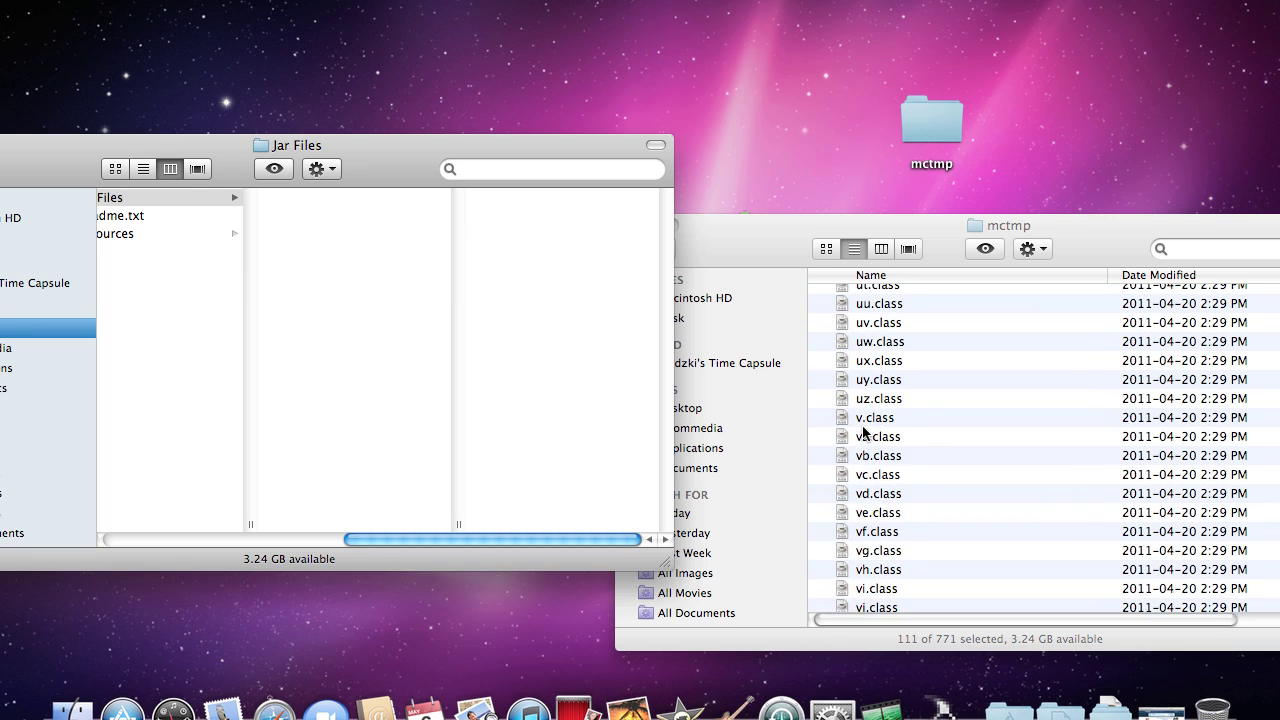
pyautogui.scroll(5, 918, 471)
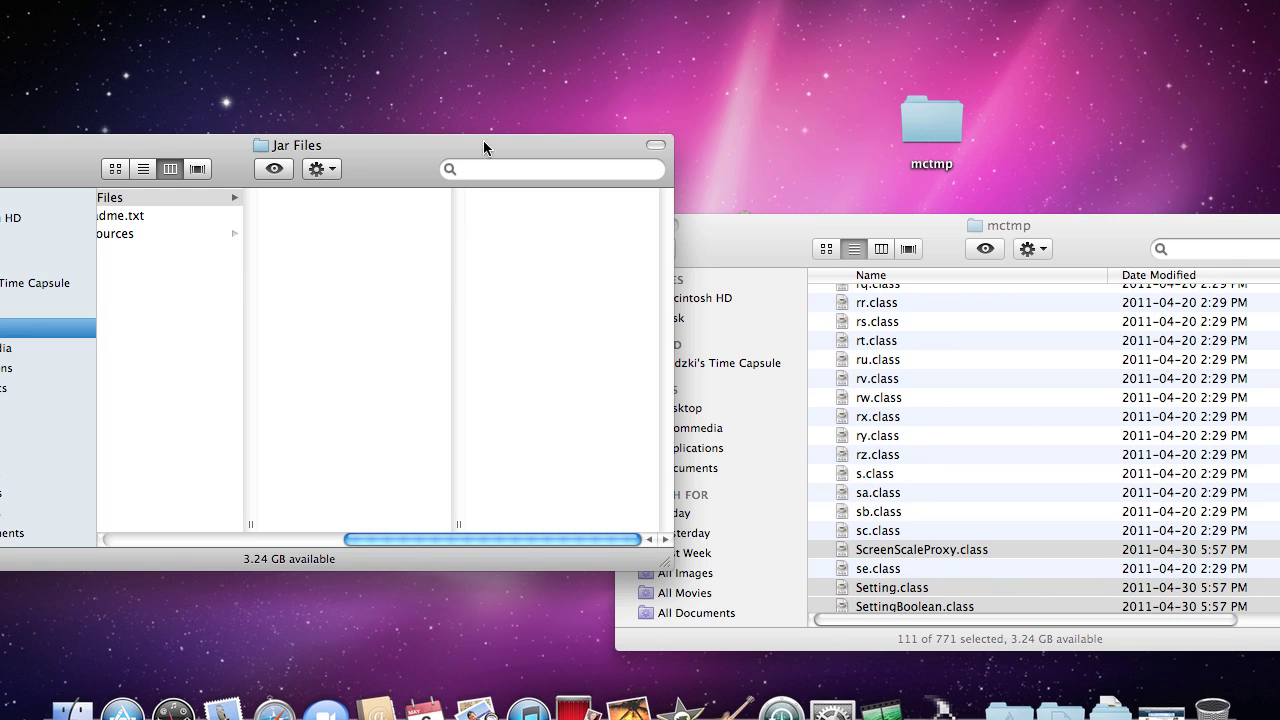
pyautogui.moveTo(186, 140); pyautogui.dragTo(366, 142)
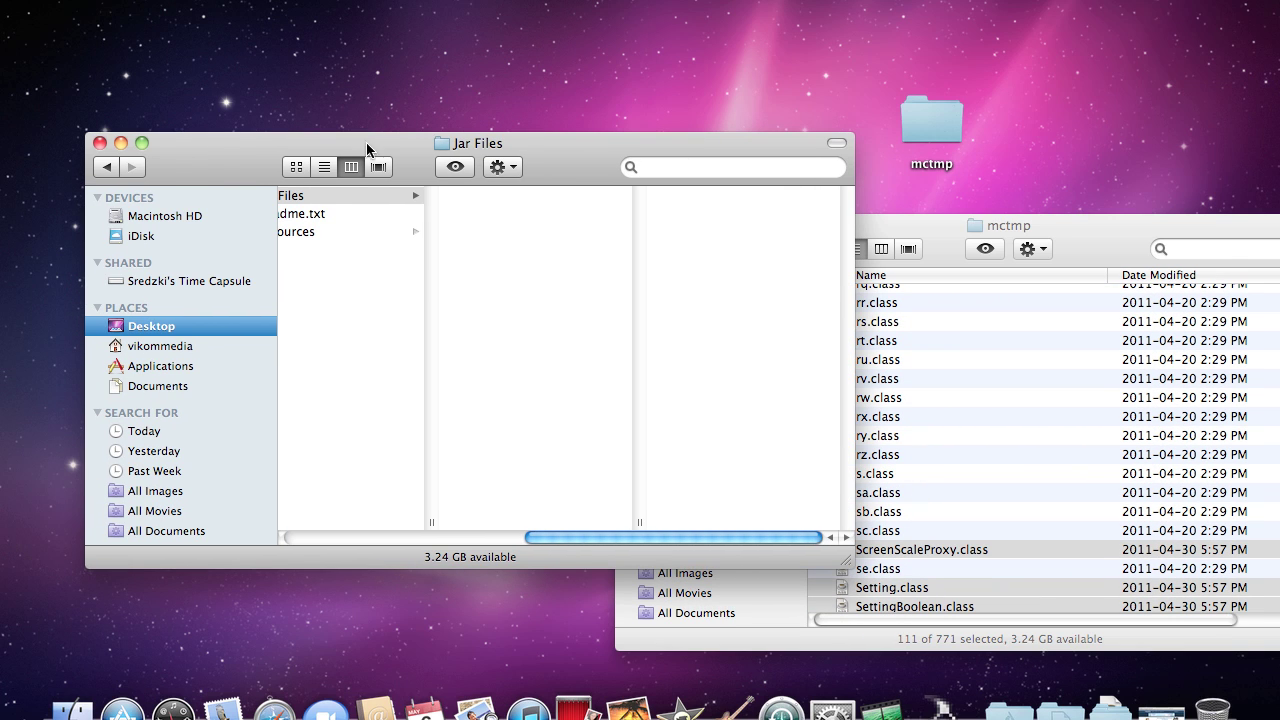
# Step: Recompile Minecraft.jar with Minecraft Jar Tool and close the Finder window that showed mctmp
pyautogui.click(937, 708)
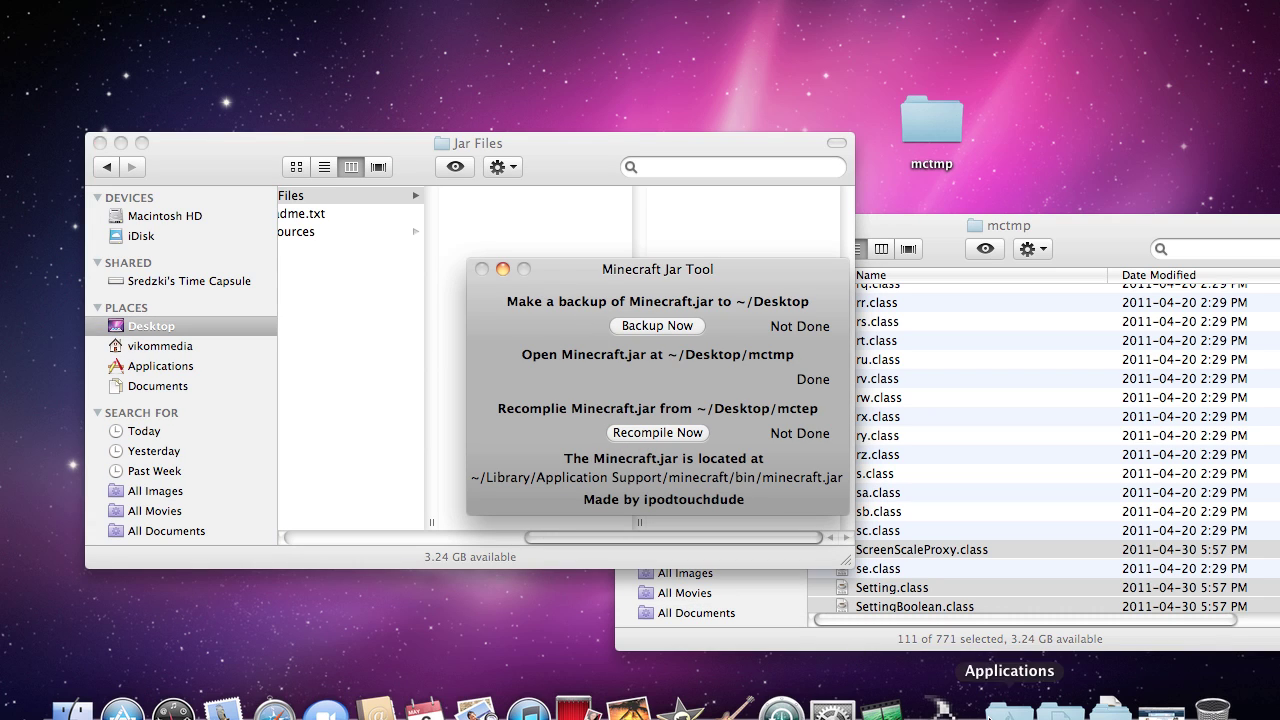
pyautogui.click(658, 438)
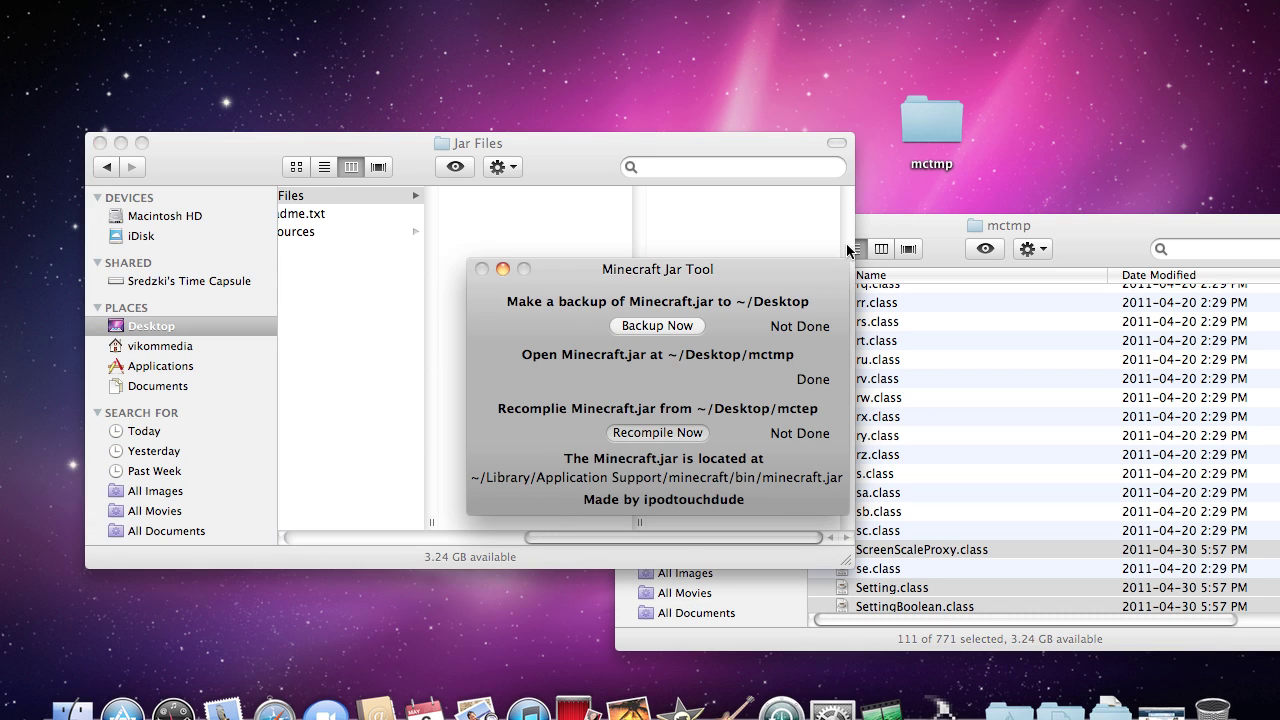
pyautogui.click(942, 232)
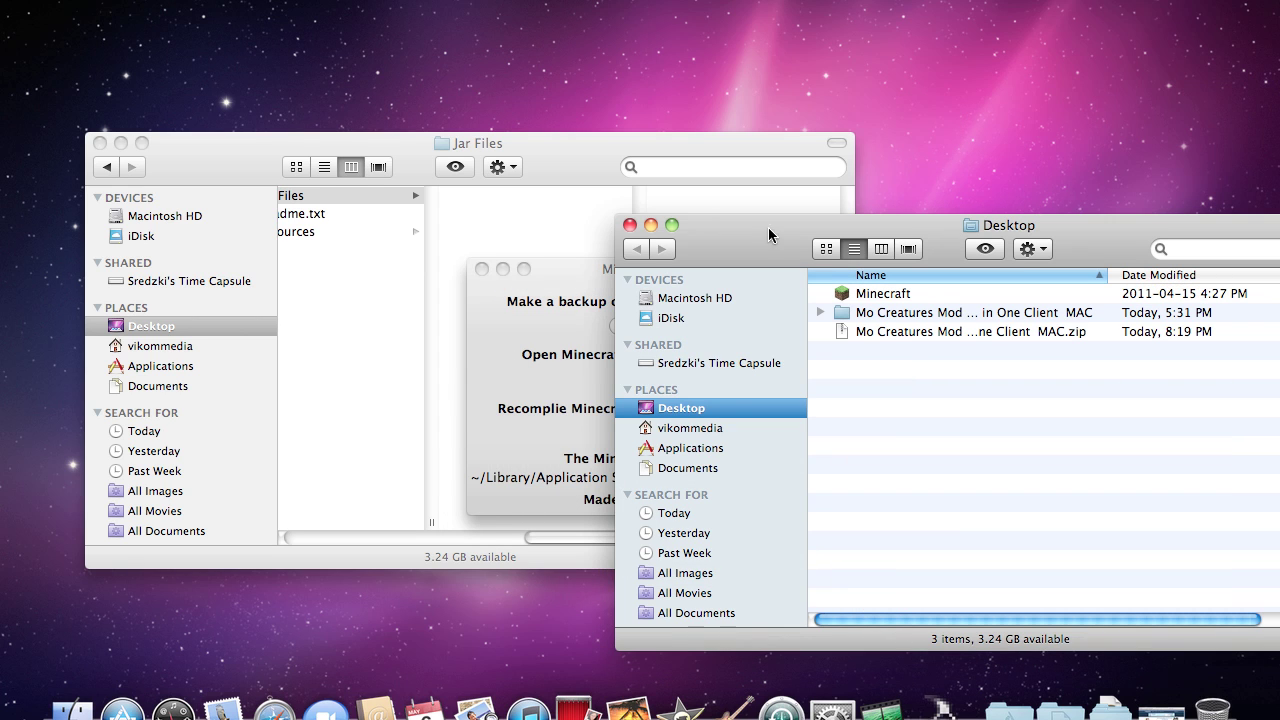
pyautogui.click(630, 224)
pyautogui.click(740, 205)
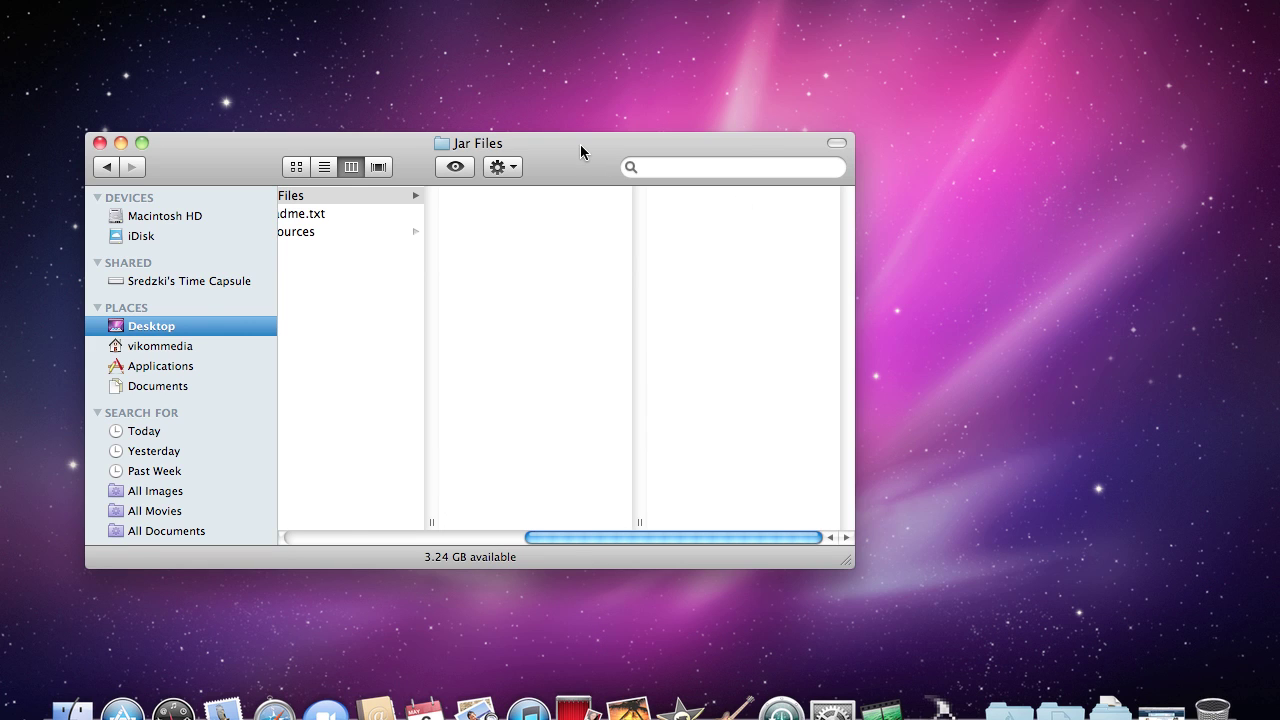
# Step: Move the Jar Files window aside and quit Minecraft Jar Tool
pyautogui.moveTo(580, 150); pyautogui.dragTo(871, 134)
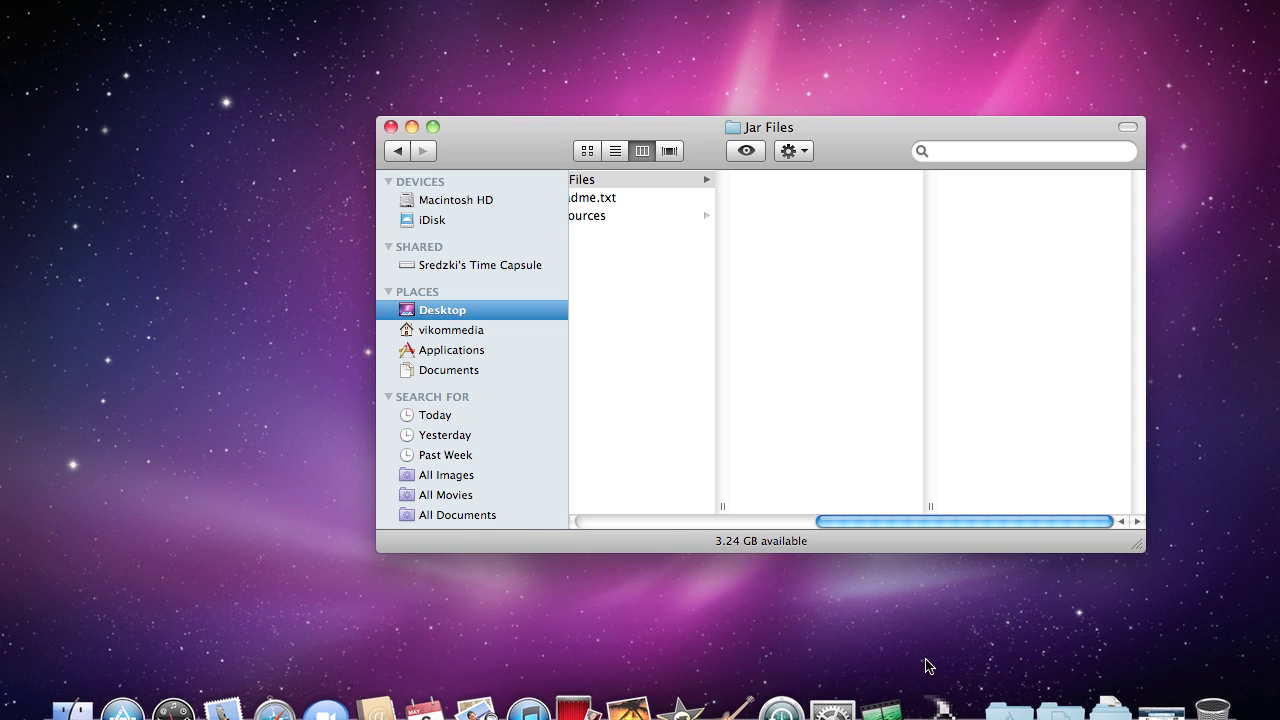
pyautogui.click(940, 706)
pyautogui.click(110, 5)
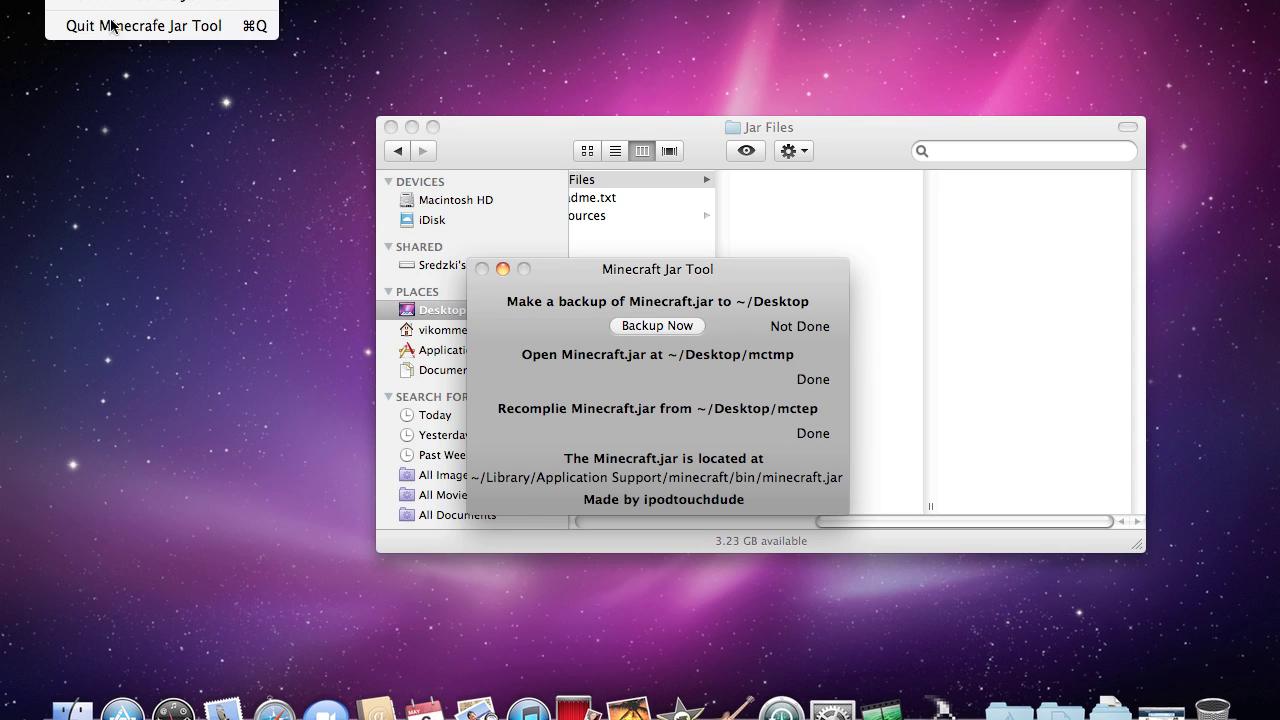
pyautogui.click(110, 22)
# Step: Check the Client folder's resources subfolder and its mod folder, and return to the resources folder
pyautogui.hscroll(-5, 646, 344)
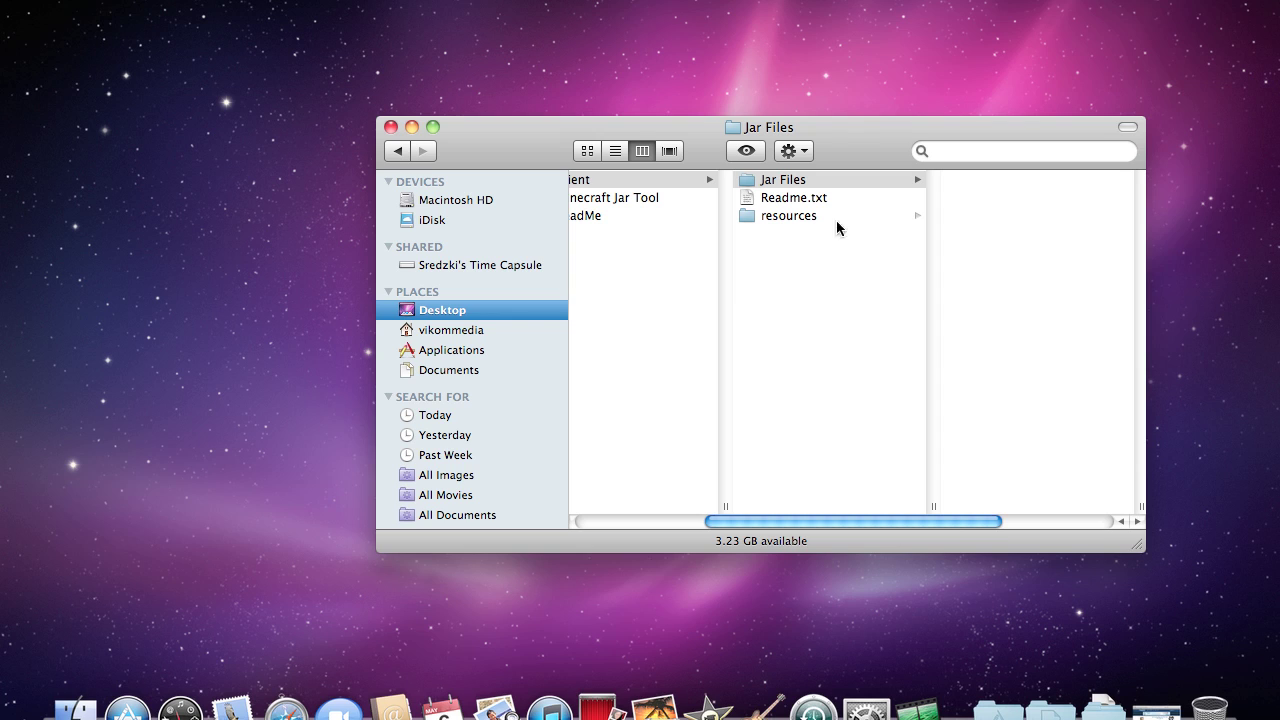
pyautogui.click(787, 214)
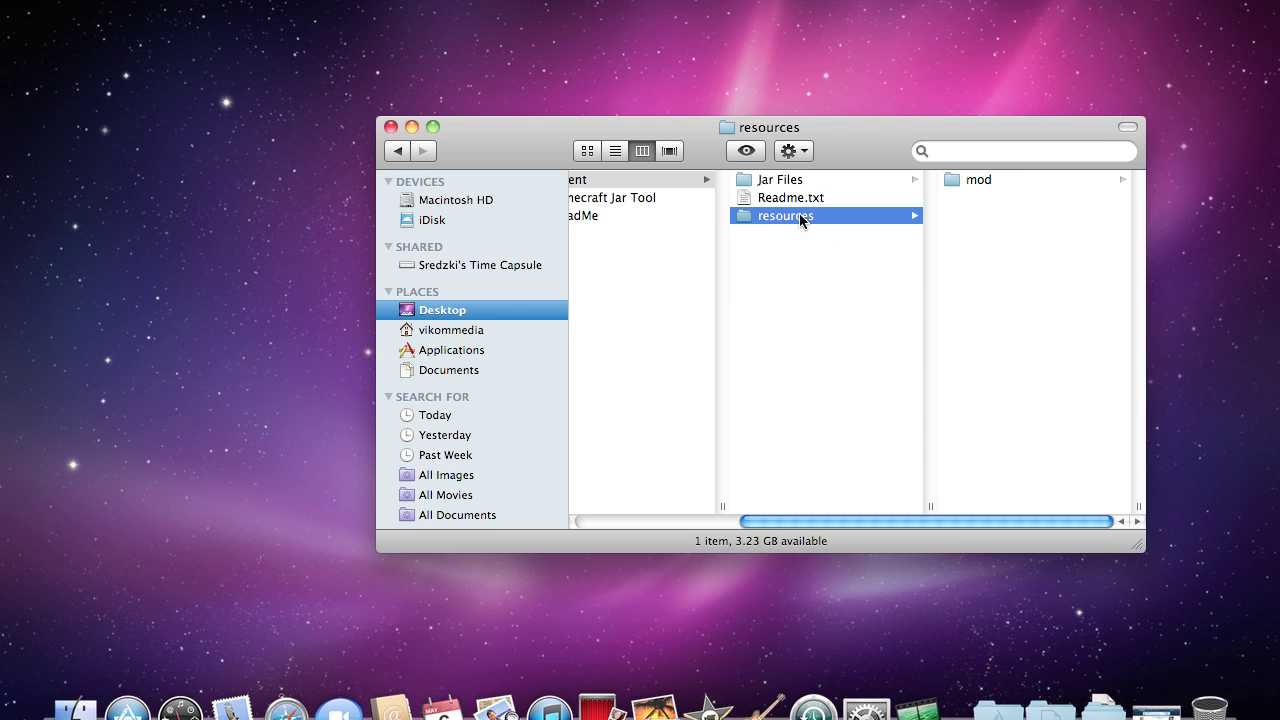
pyautogui.click(976, 183)
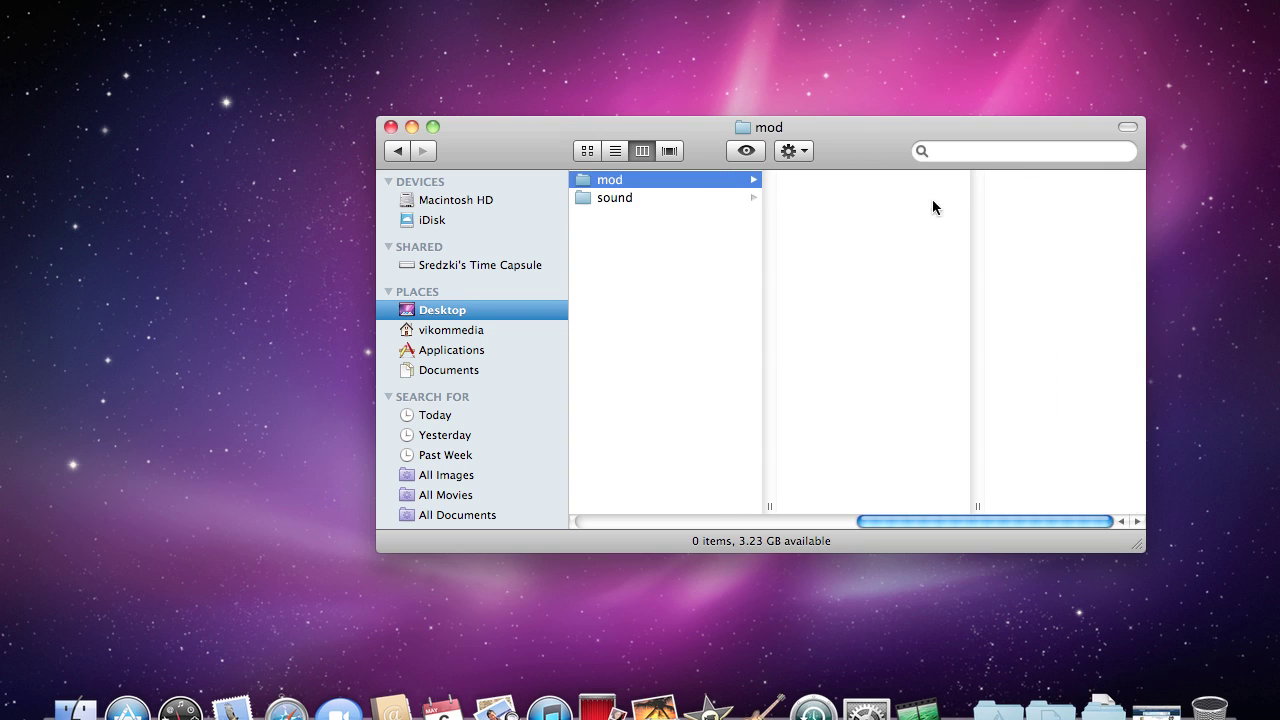
pyautogui.hscroll(-4, 636, 236)
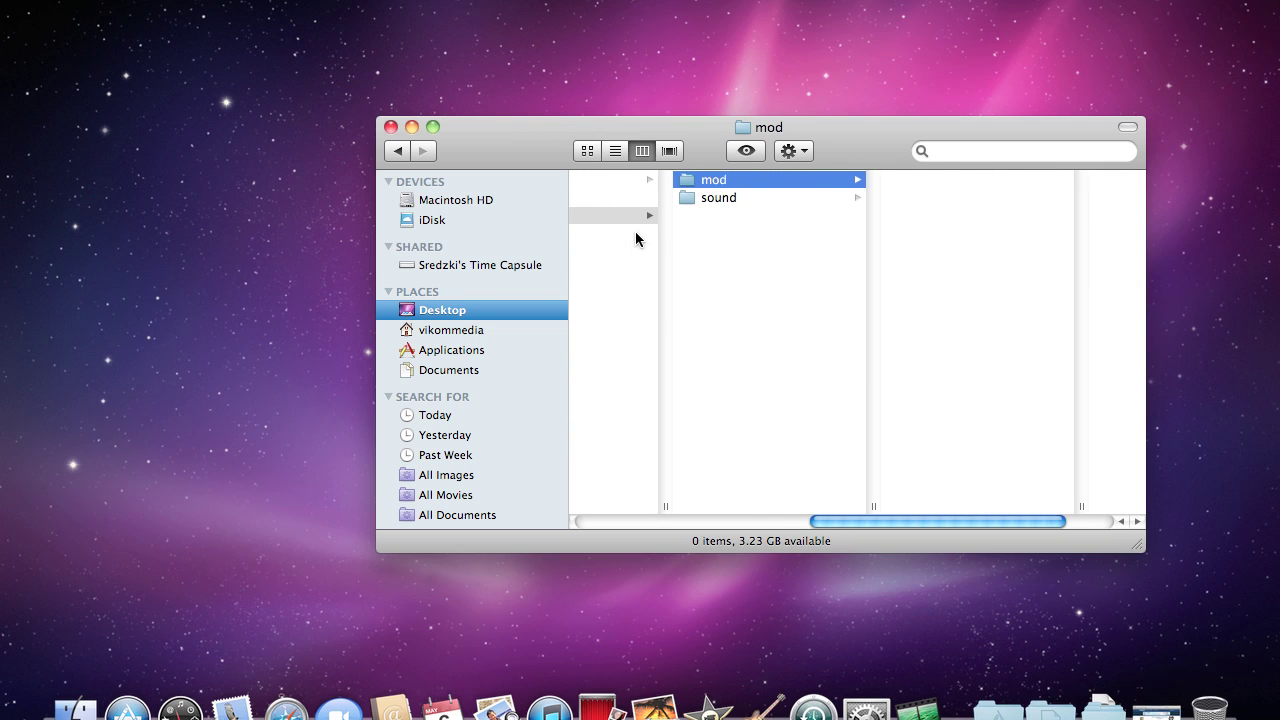
pyautogui.moveTo(830, 196); pyautogui.dragTo(831, 179)
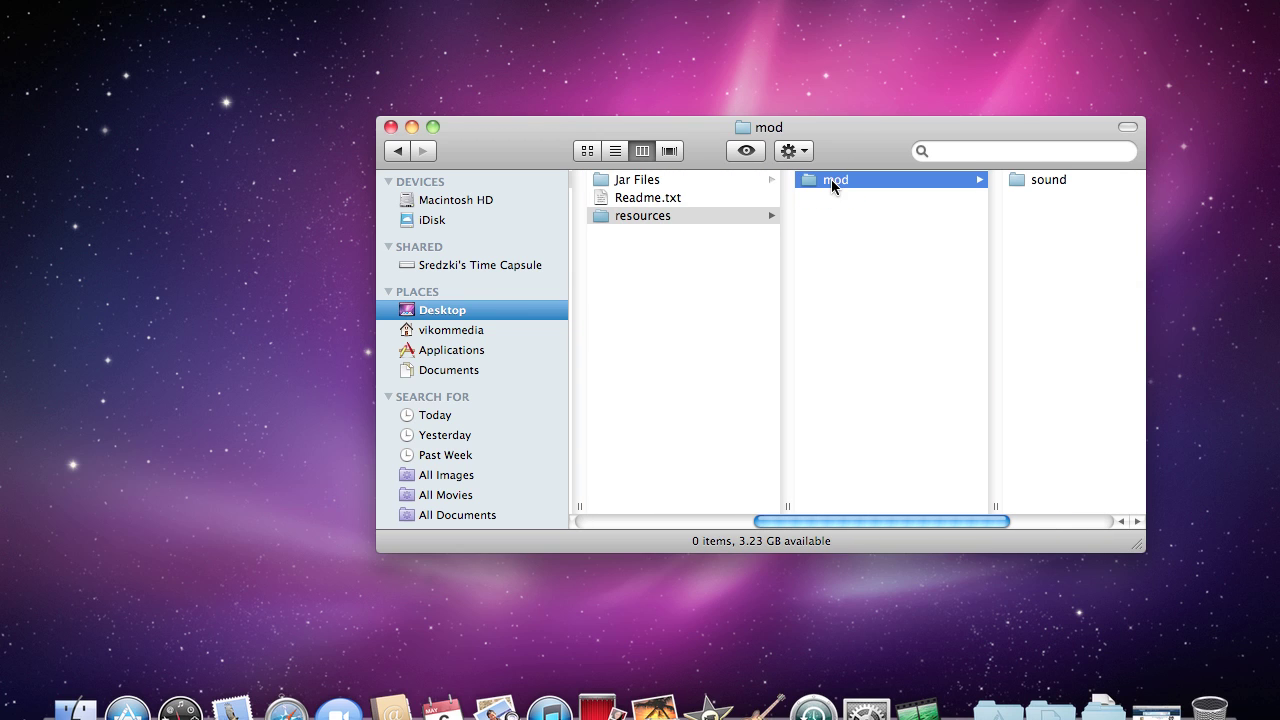
pyautogui.click(853, 313)
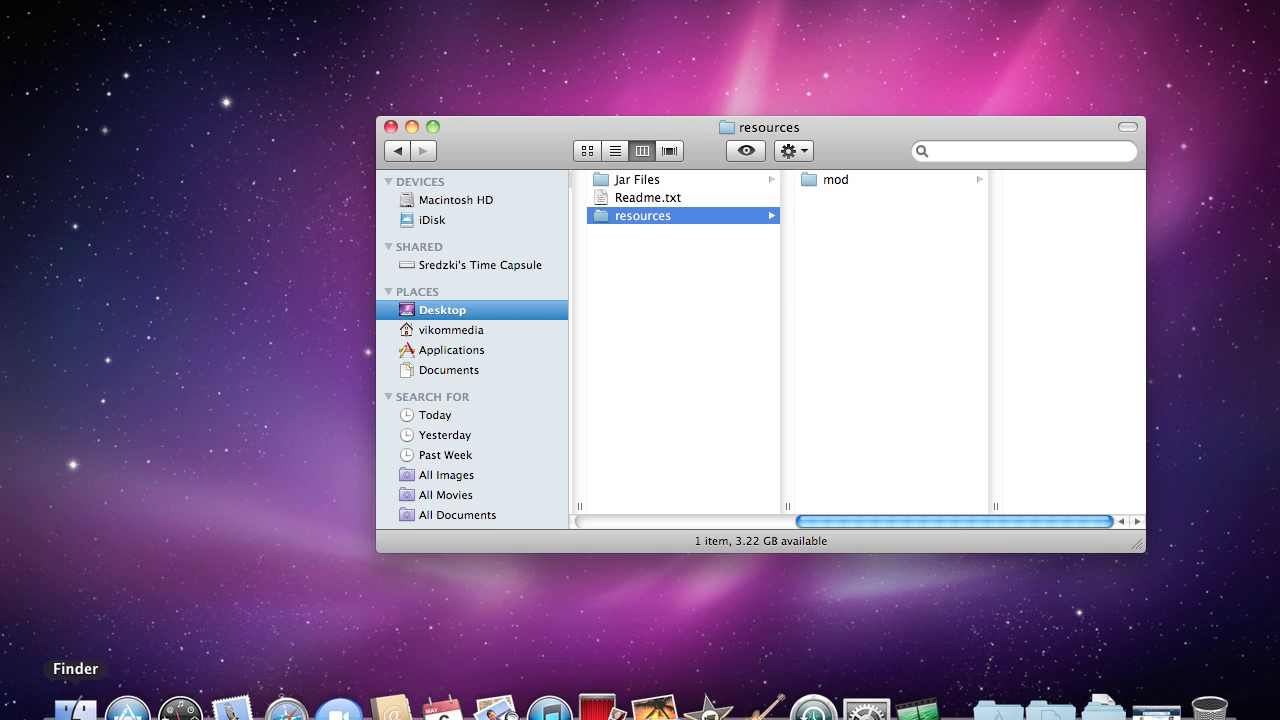
# Step: Open a new Finder window on the home folder and expand Application Support inside Library
pyautogui.rightClick(75, 708)
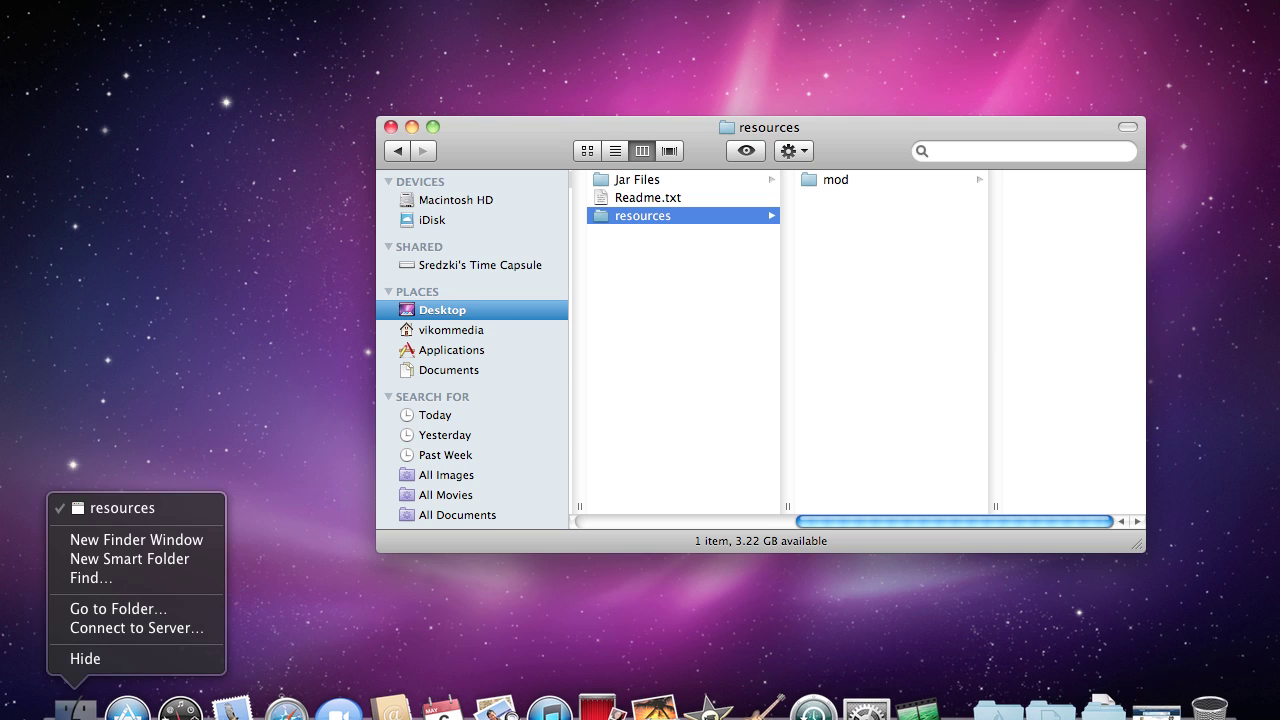
pyautogui.click(128, 540)
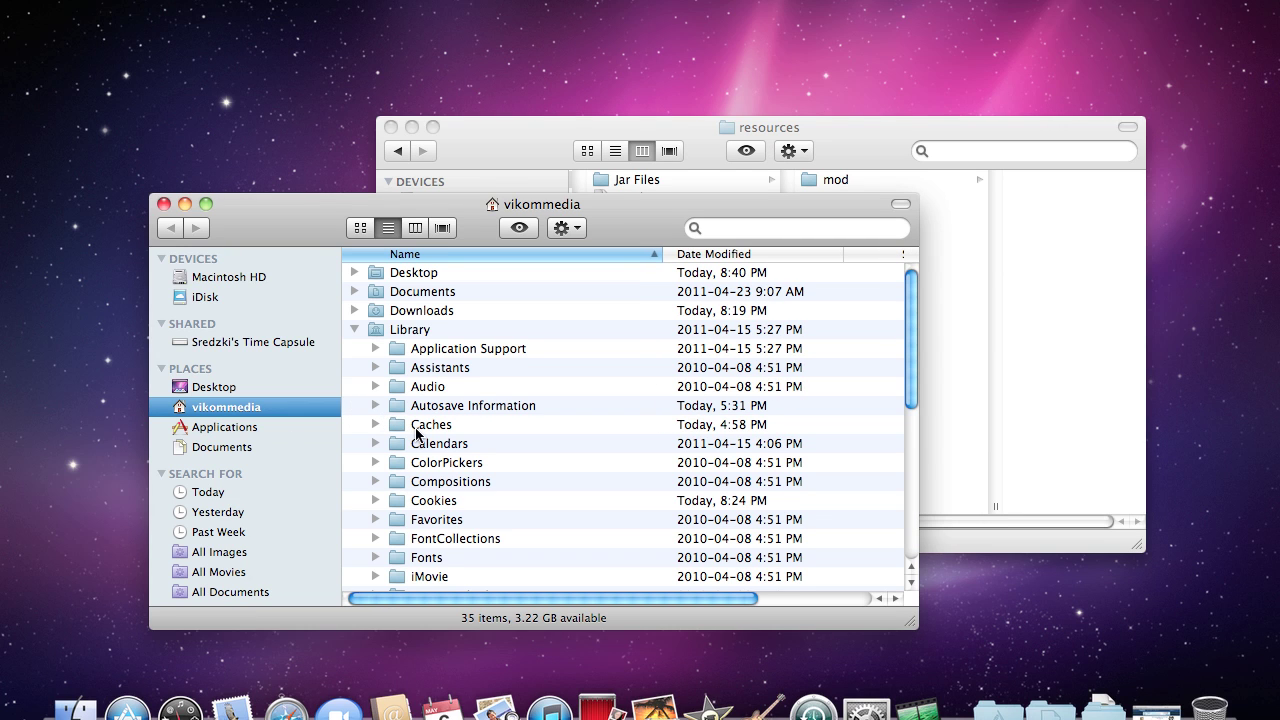
pyautogui.click(388, 330)
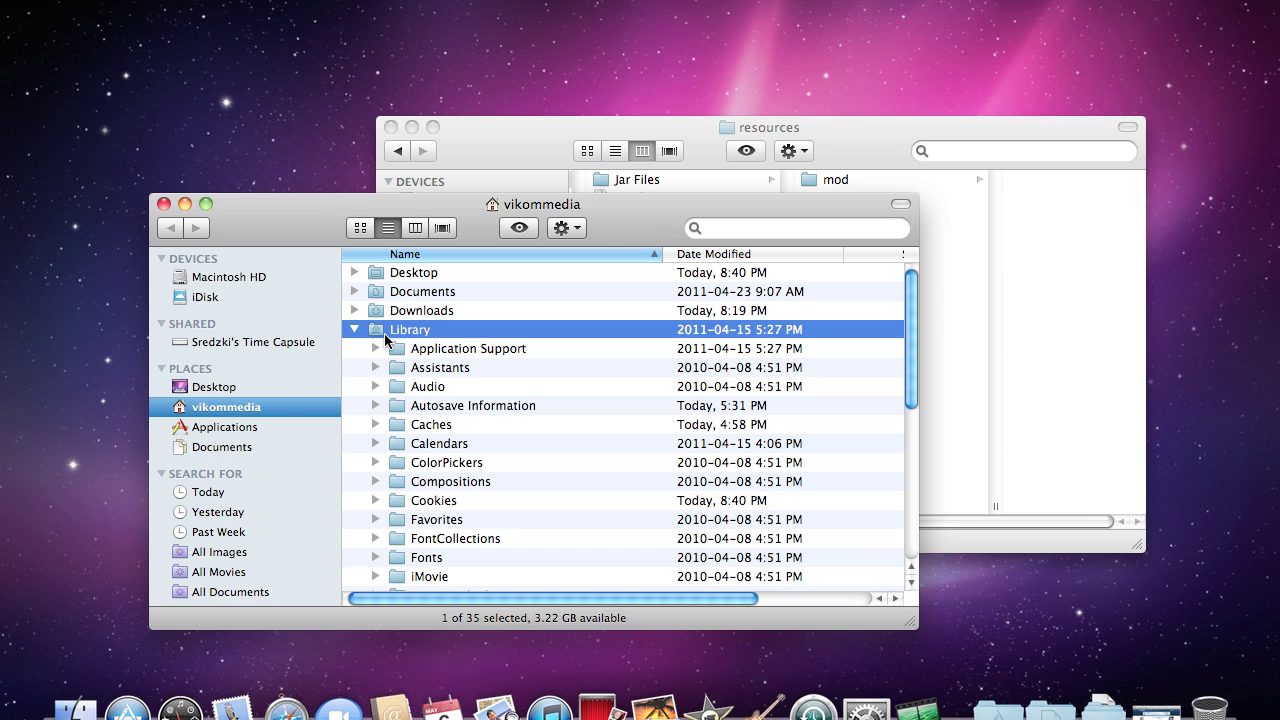
pyautogui.click(438, 350)
pyautogui.click(375, 348)
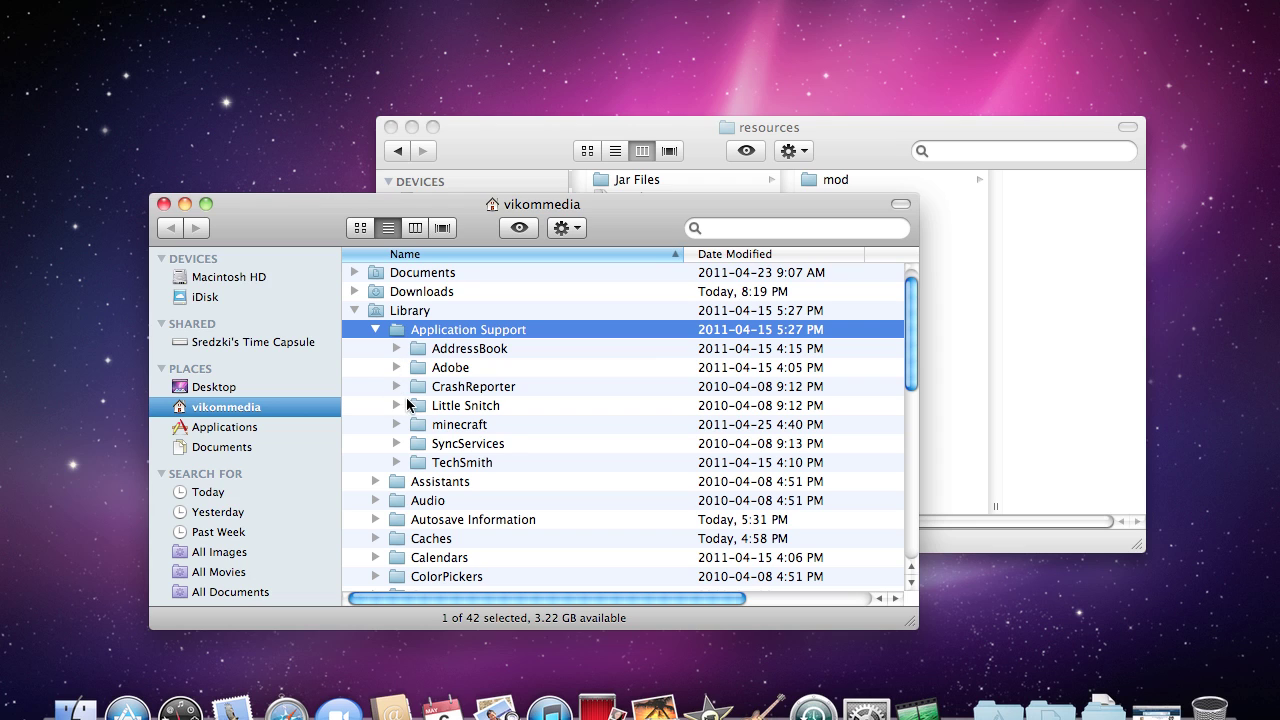
# Step: Expand the minecraft folder inside Application Support and open its resources folder
pyautogui.click(396, 425)
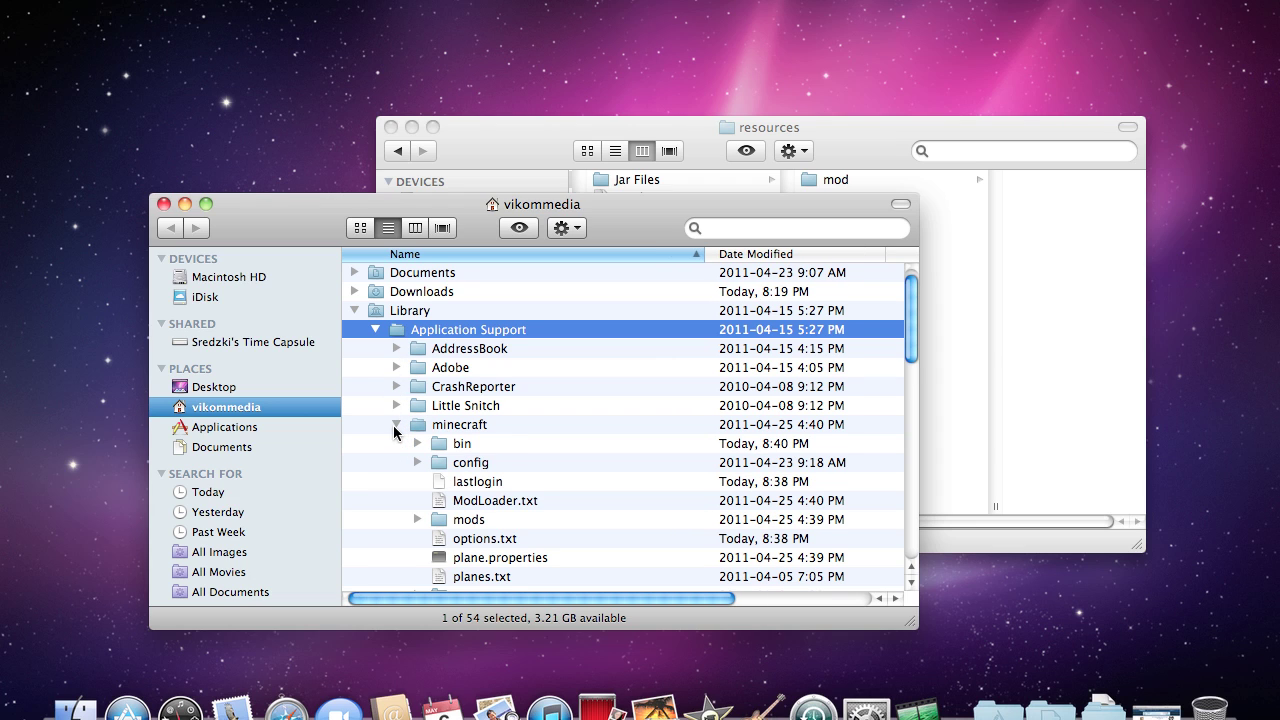
pyautogui.scroll(-5, 396, 430)
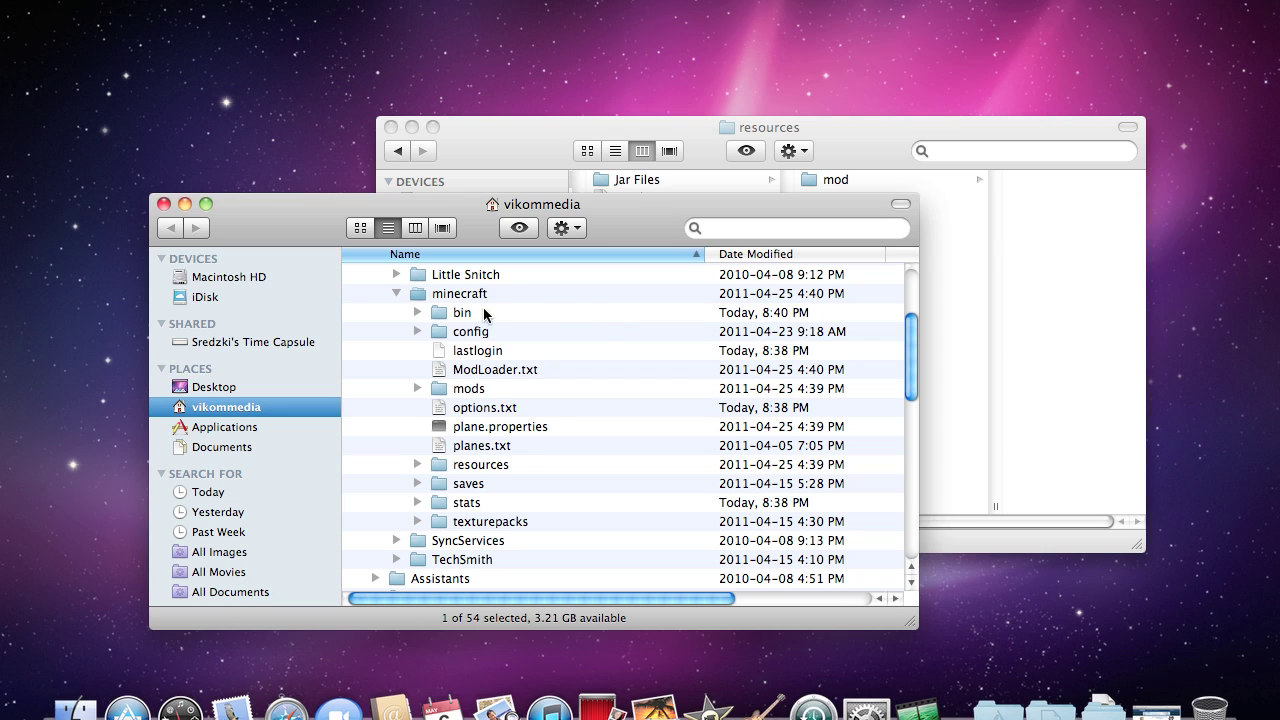
pyautogui.click(464, 485)
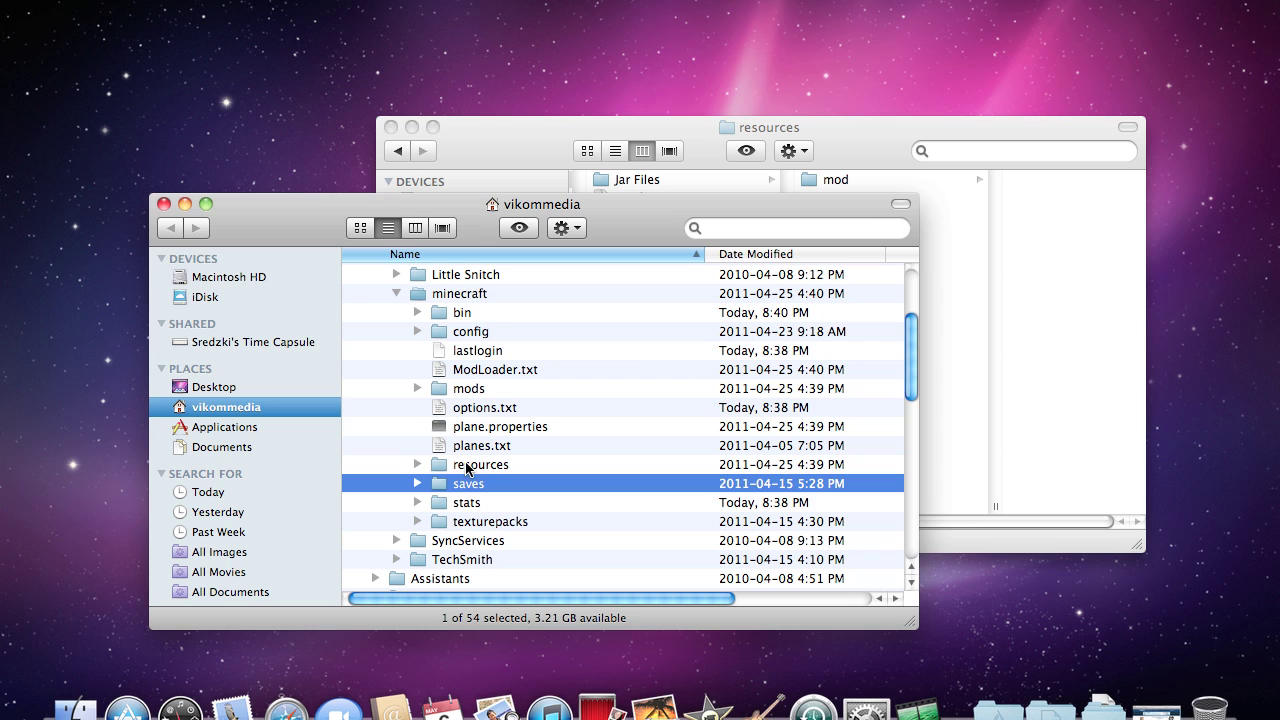
pyautogui.click(451, 467)
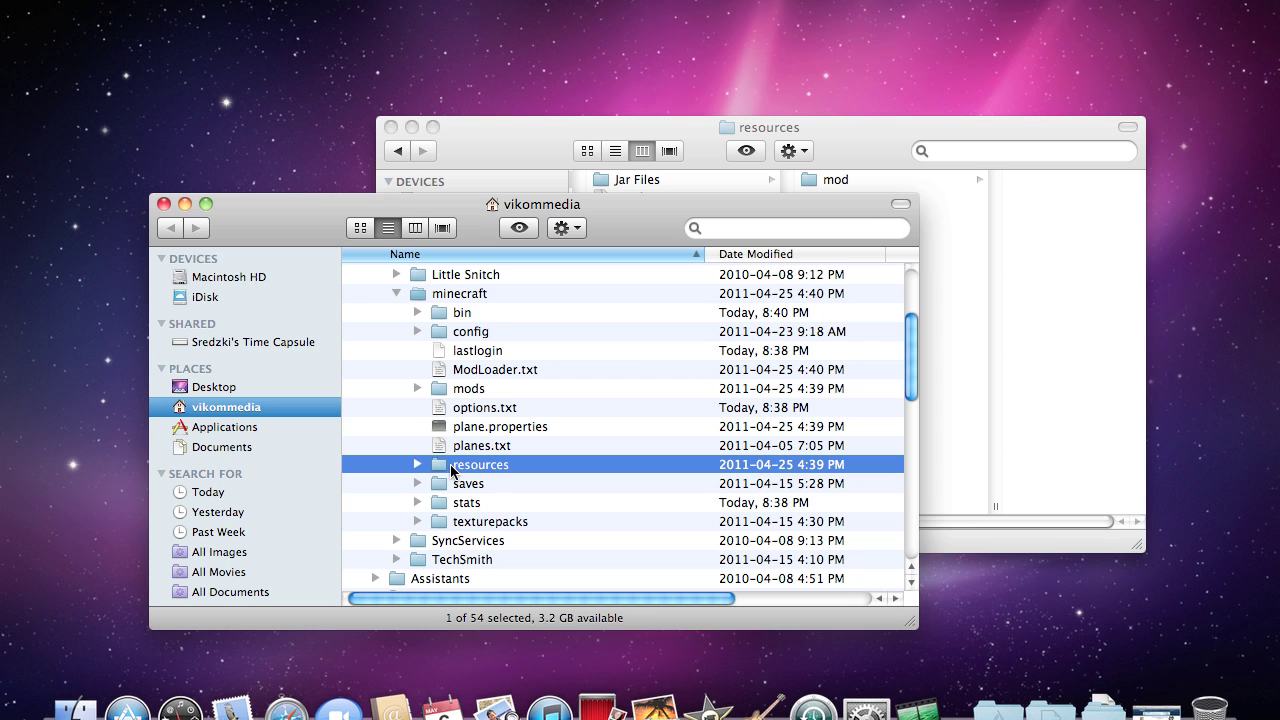
pyautogui.doubleClick(455, 468)
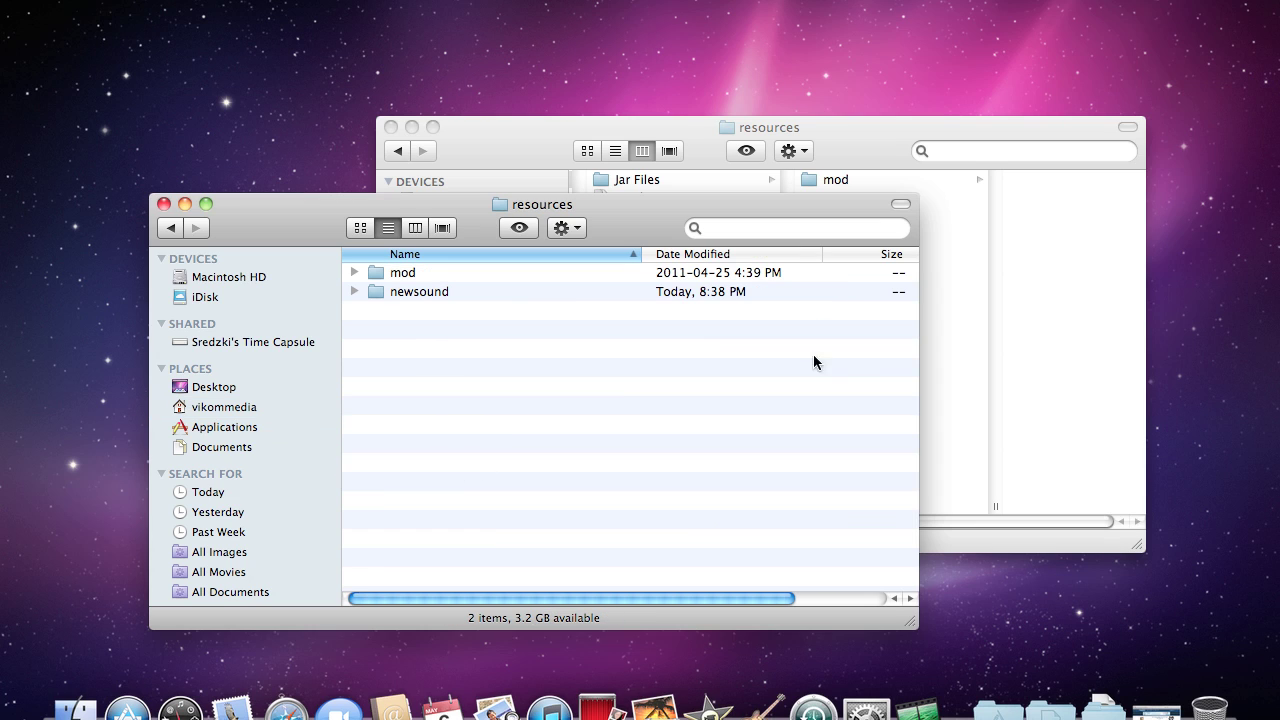
# Step: Move the downloaded mod folder into minecraft's resources folder, replacing the existing mod folder, and bring the destination window to the front
pyautogui.click(953, 330)
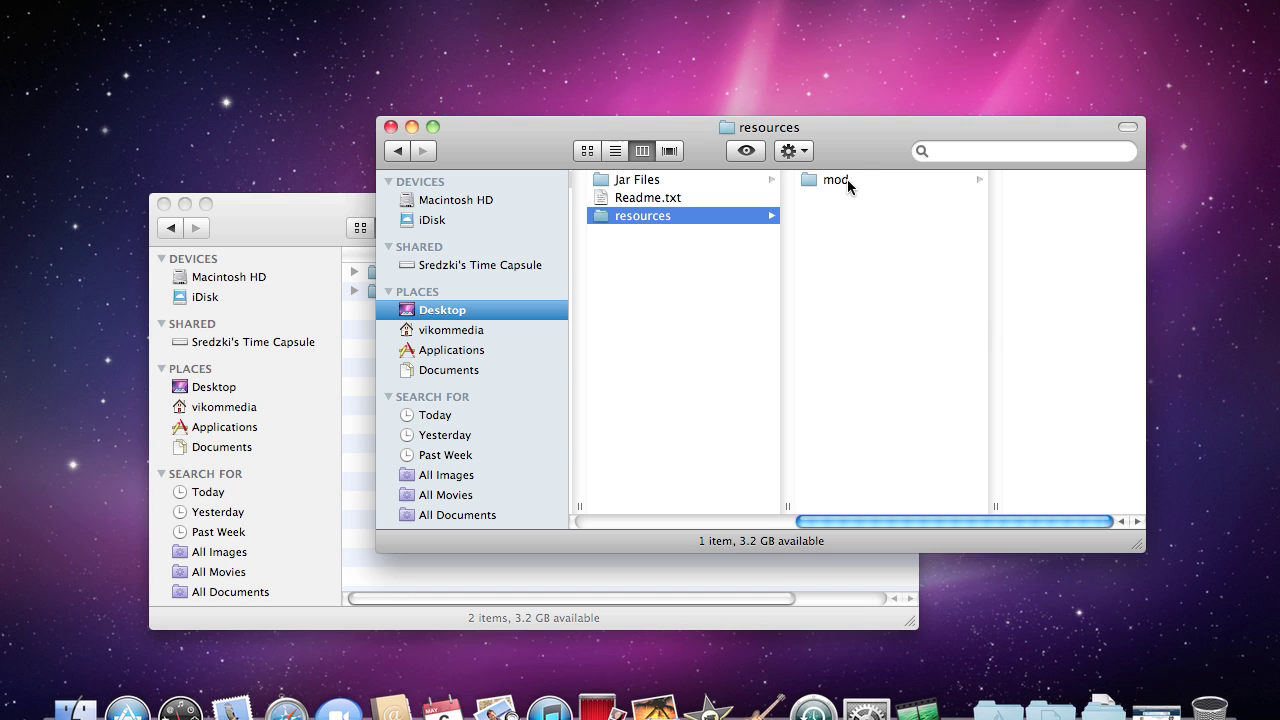
pyautogui.moveTo(847, 179); pyautogui.dragTo(482, 571)
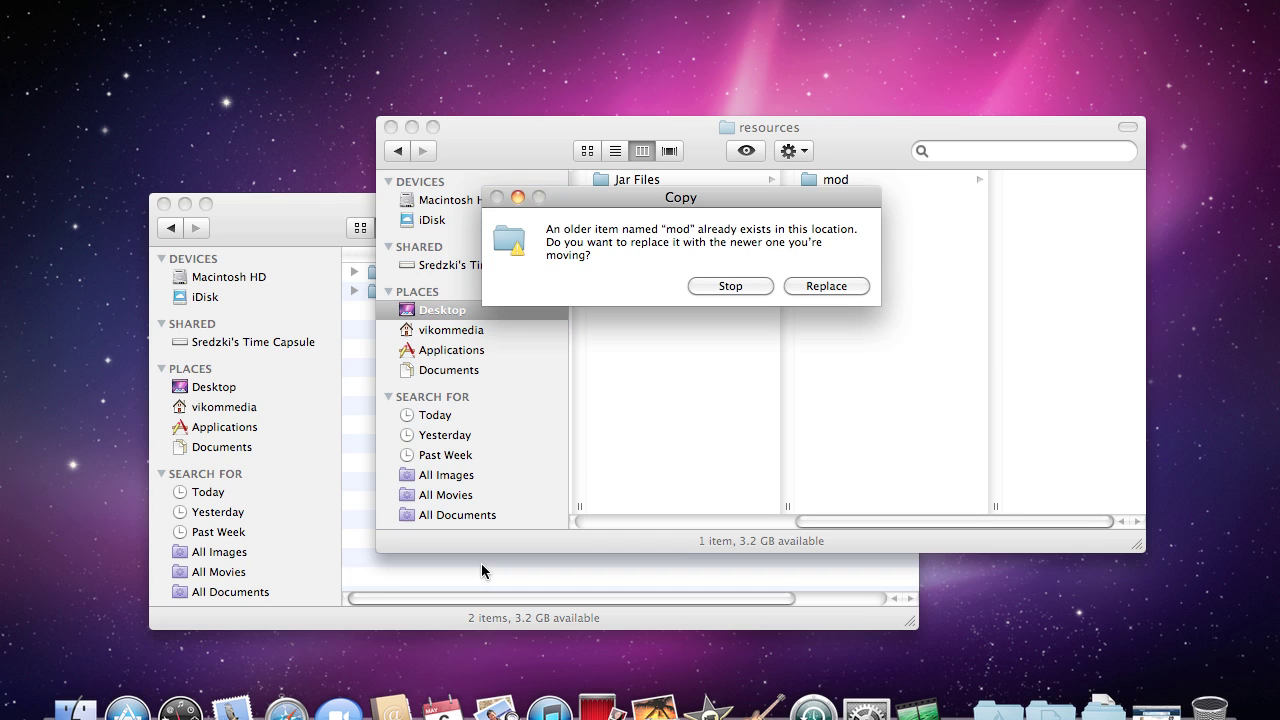
pyautogui.click(826, 286)
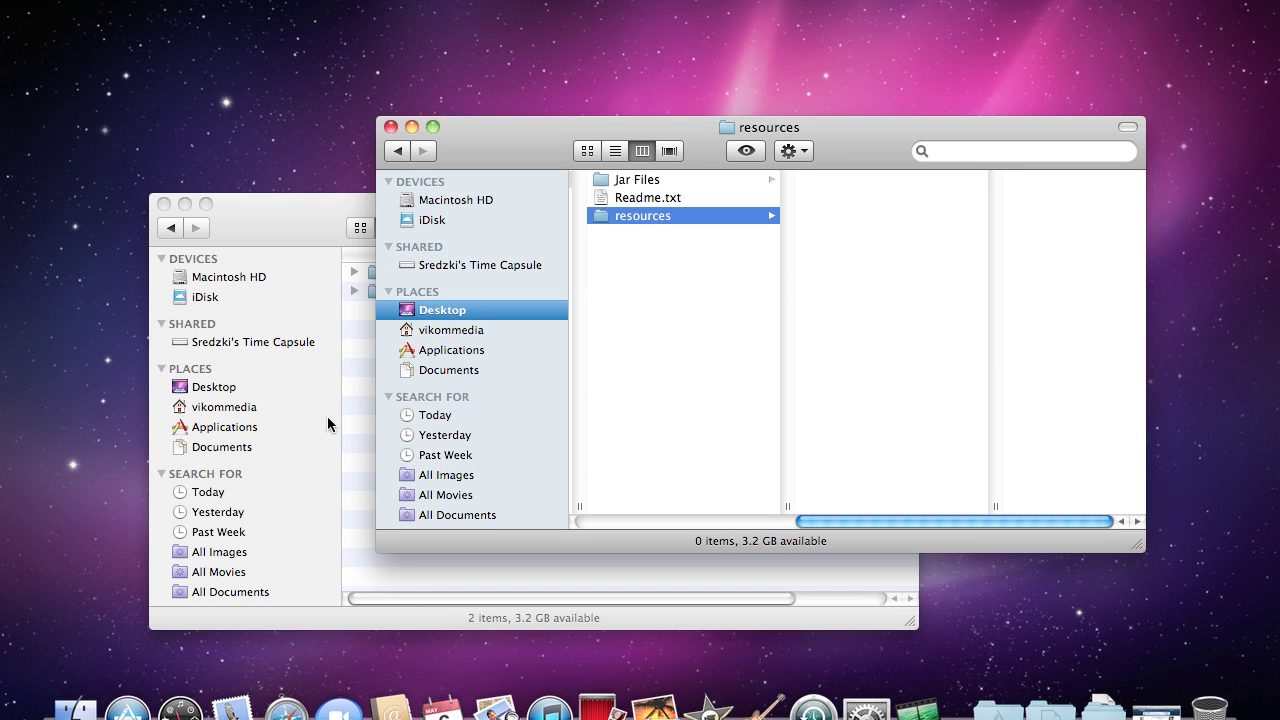
pyautogui.click(364, 351)
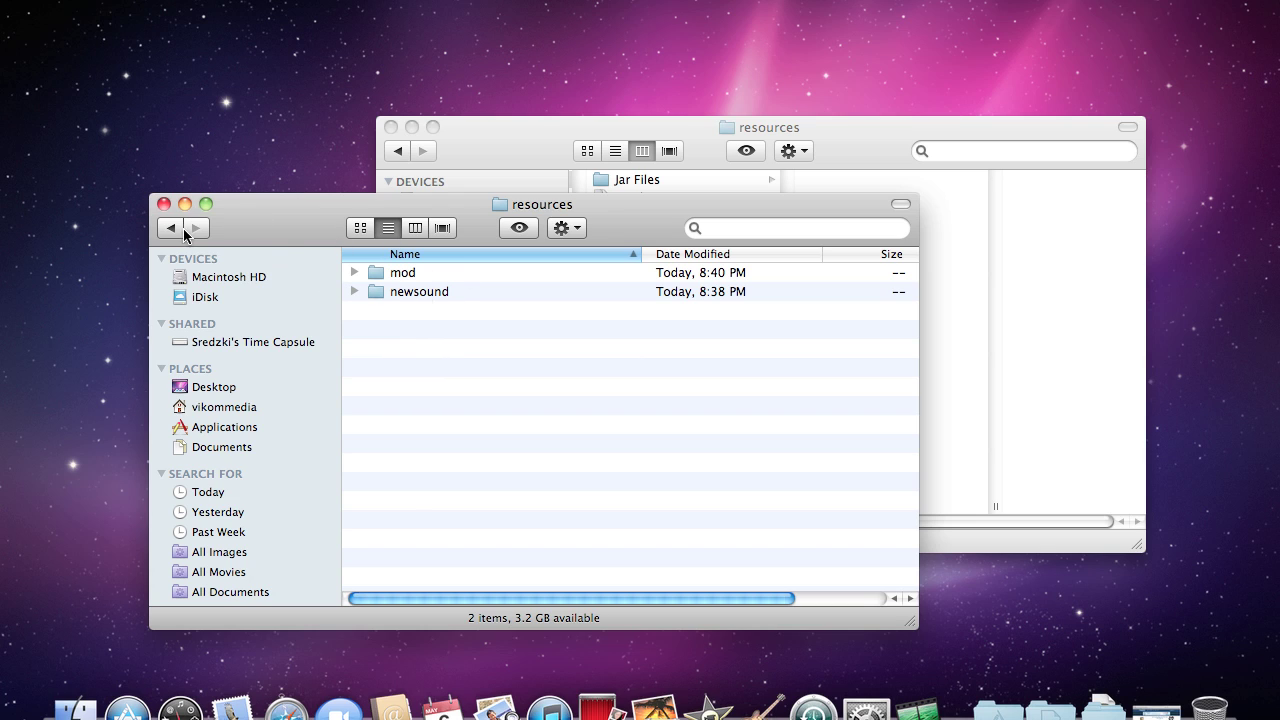
# Step: Close both Finder windows showing the resources folders
pyautogui.click(163, 204)
pyautogui.click(392, 127)
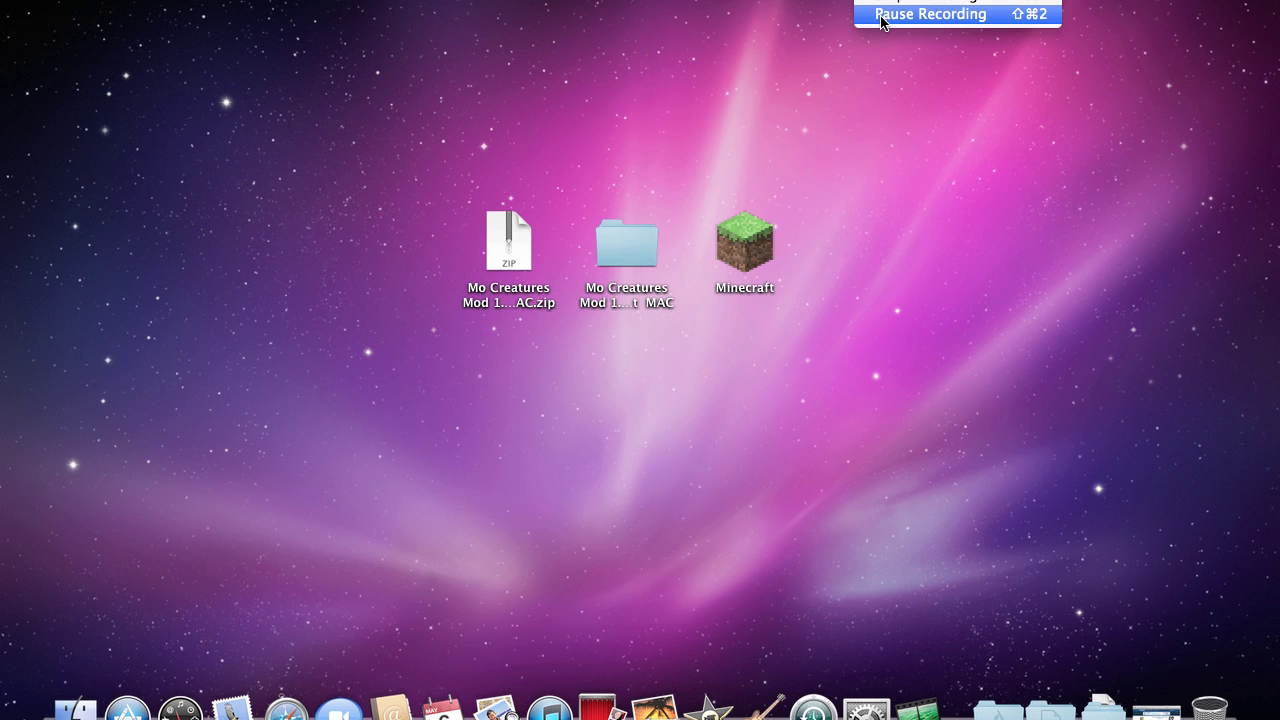
pyautogui.click(880, 15)
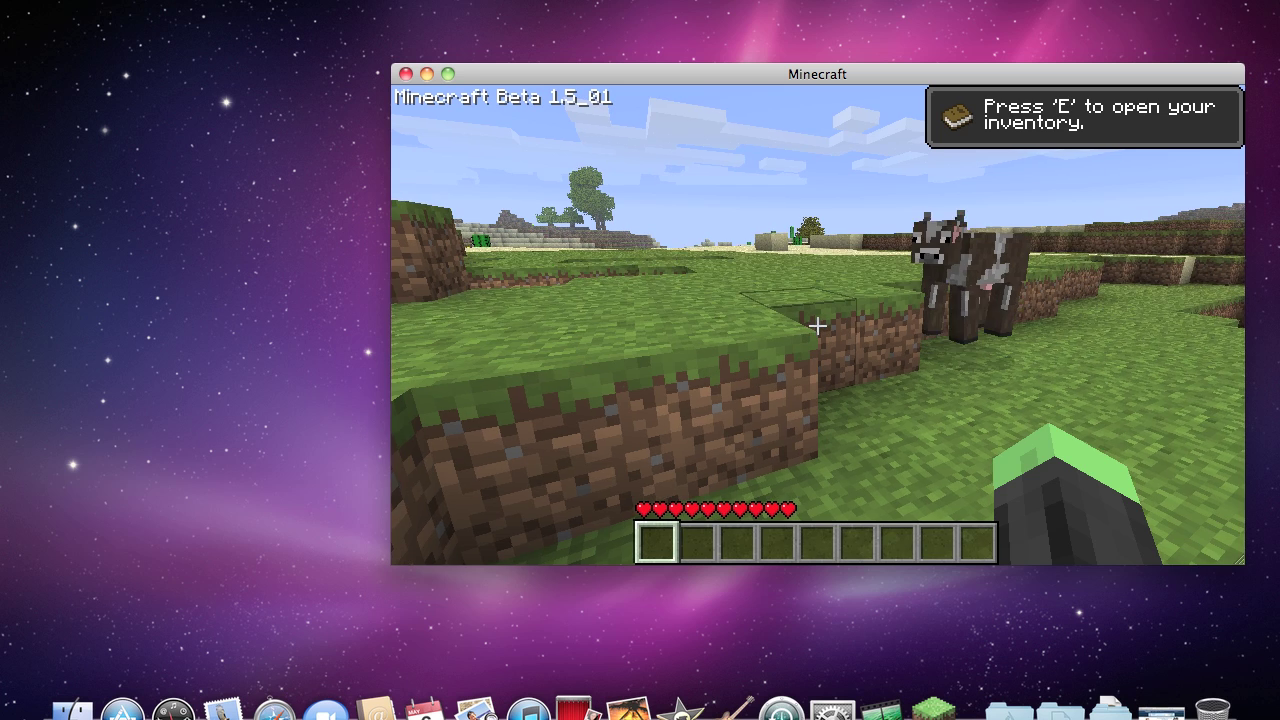
# Step: In Minecraft, walk past the cow and across the sand to the fox, and hit it
pyautogui.press('w')
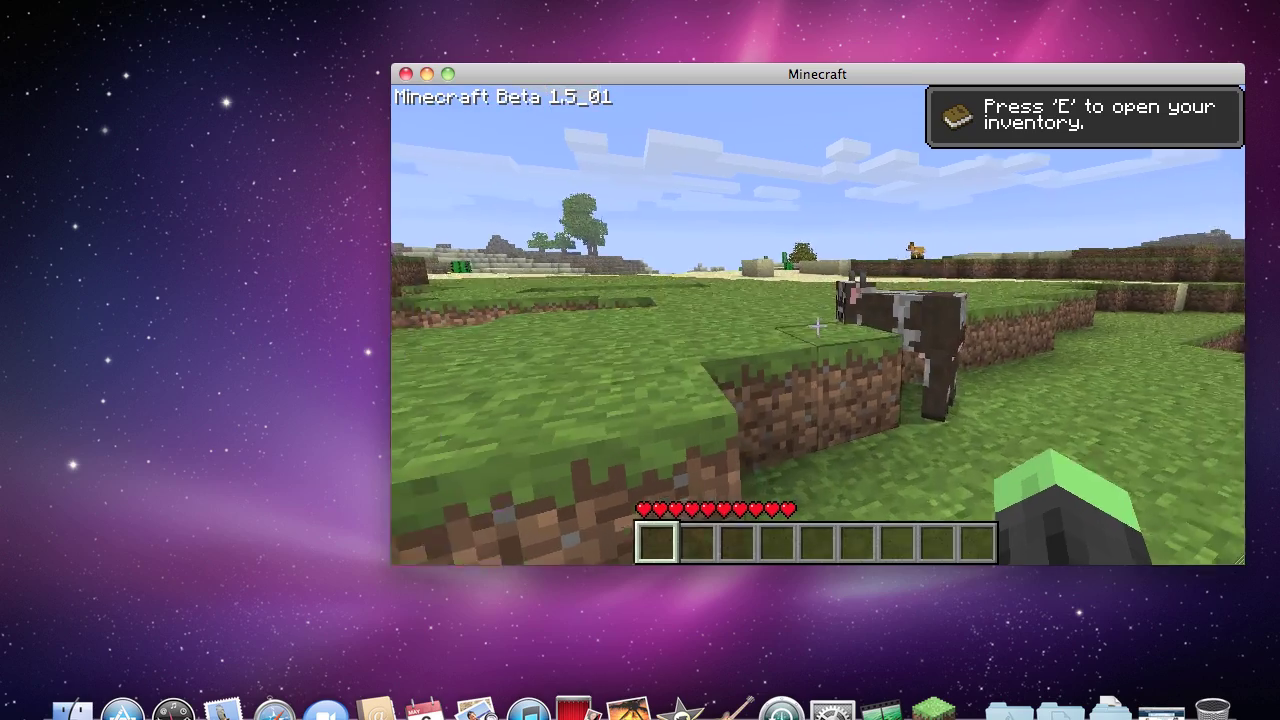
pyautogui.press('space')
pyautogui.press('w')
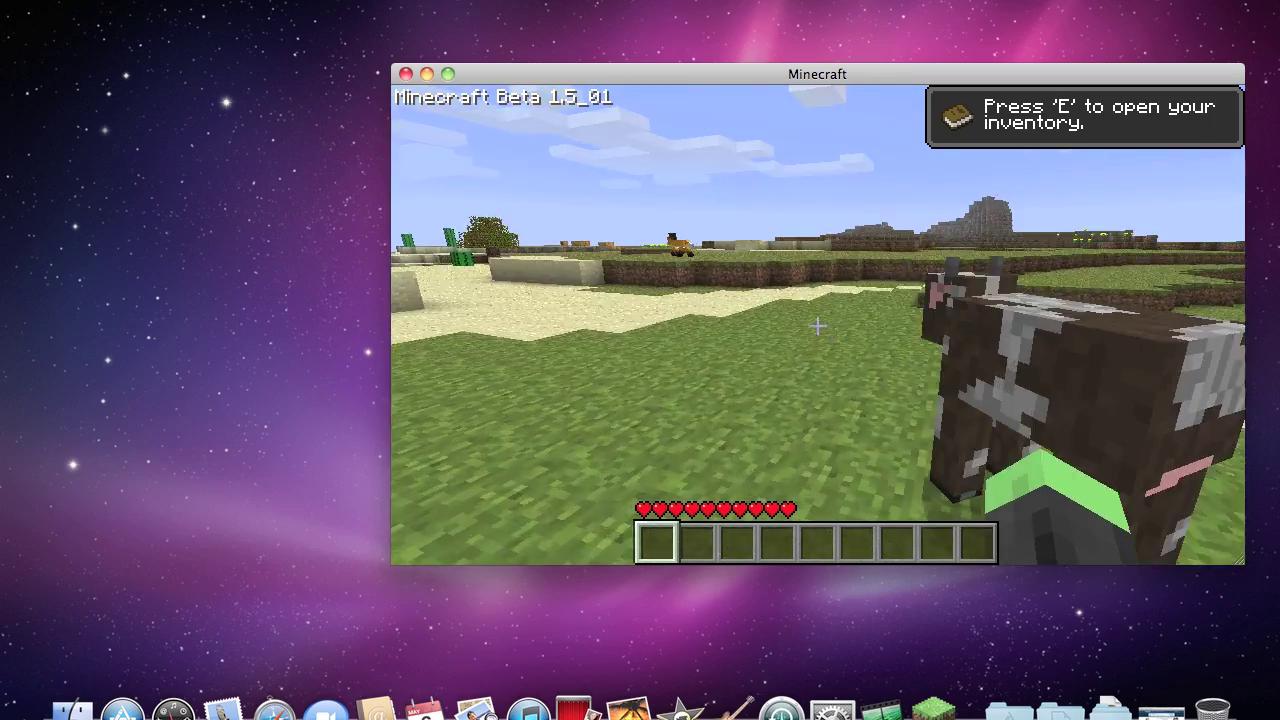
pyautogui.press('w')
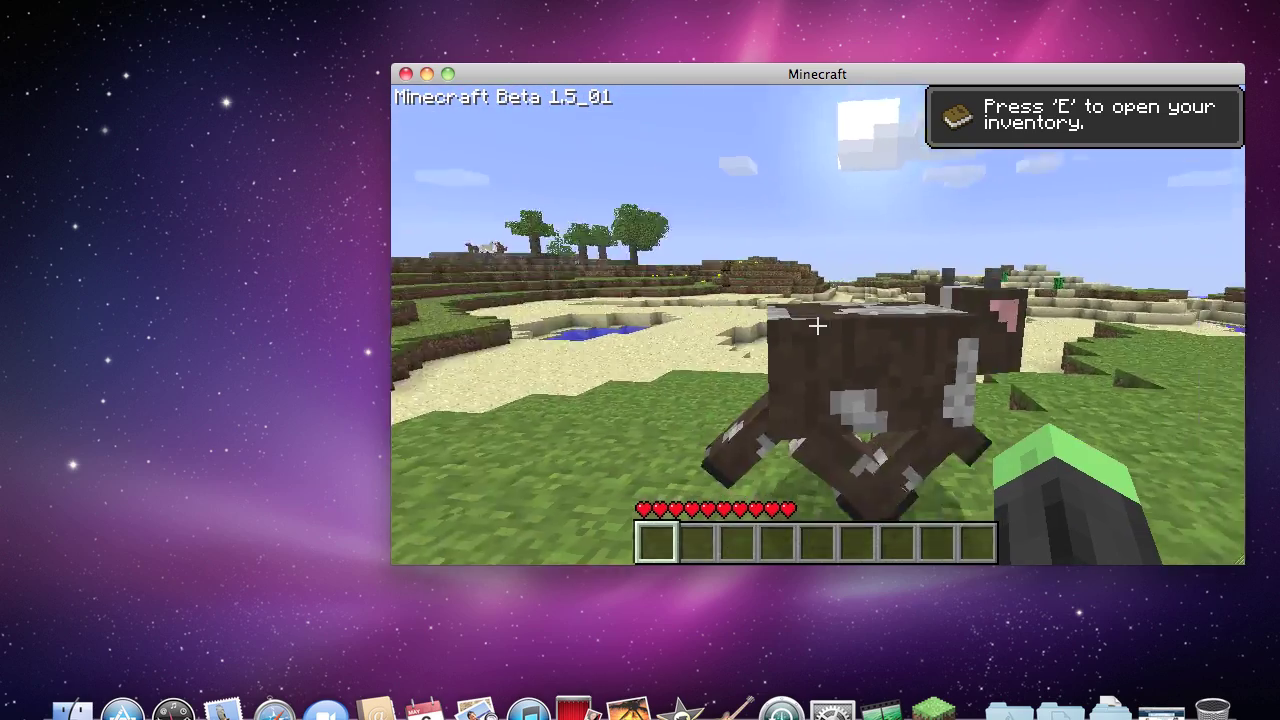
pyautogui.press('w')
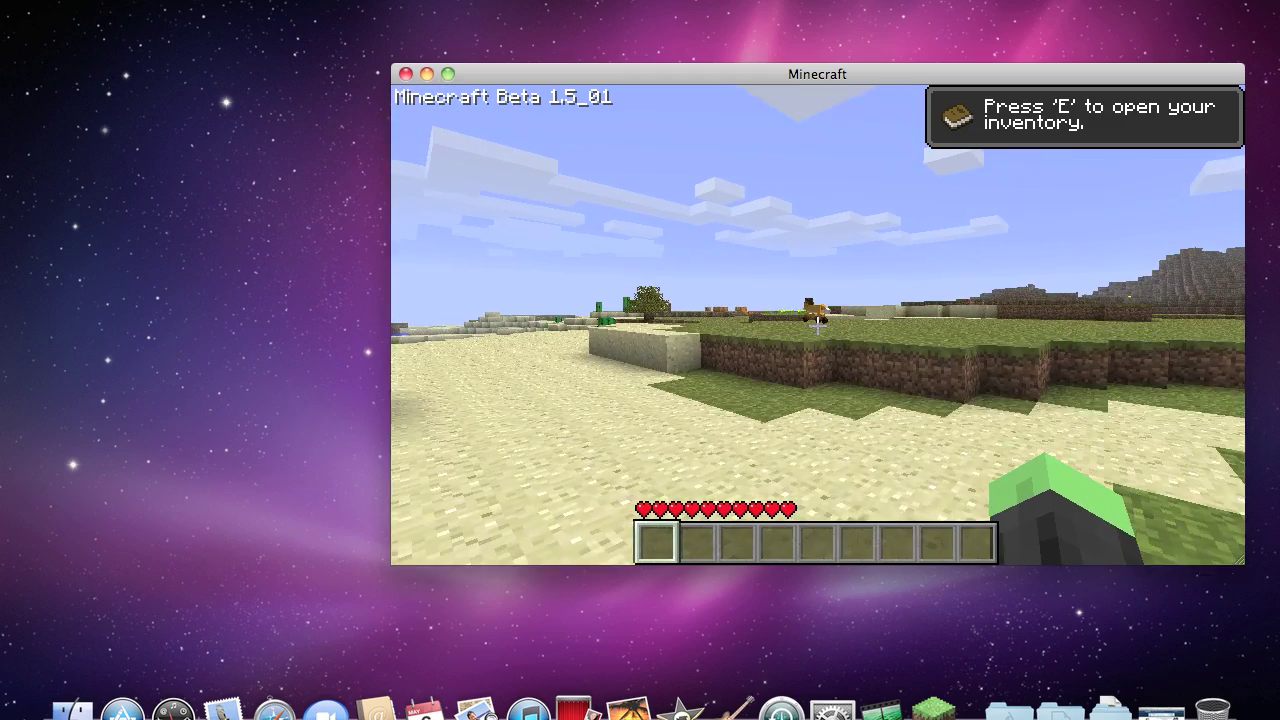
pyautogui.press('w')
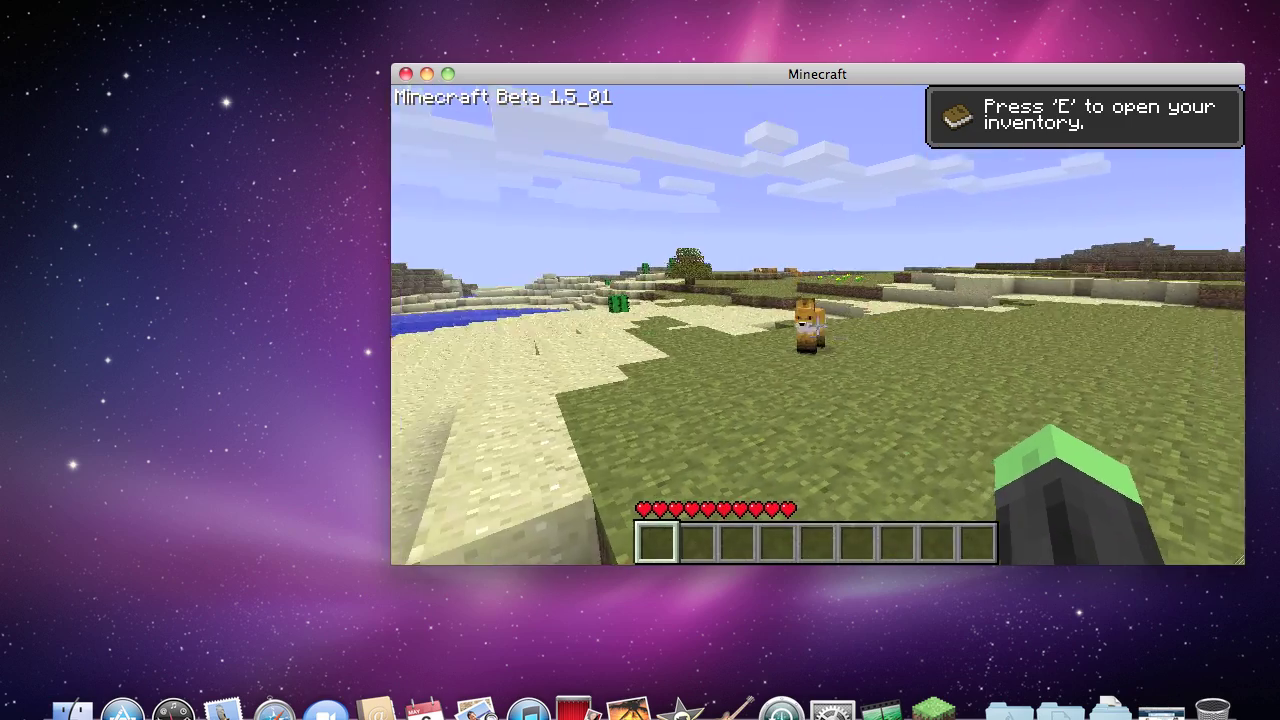
pyautogui.press('w')
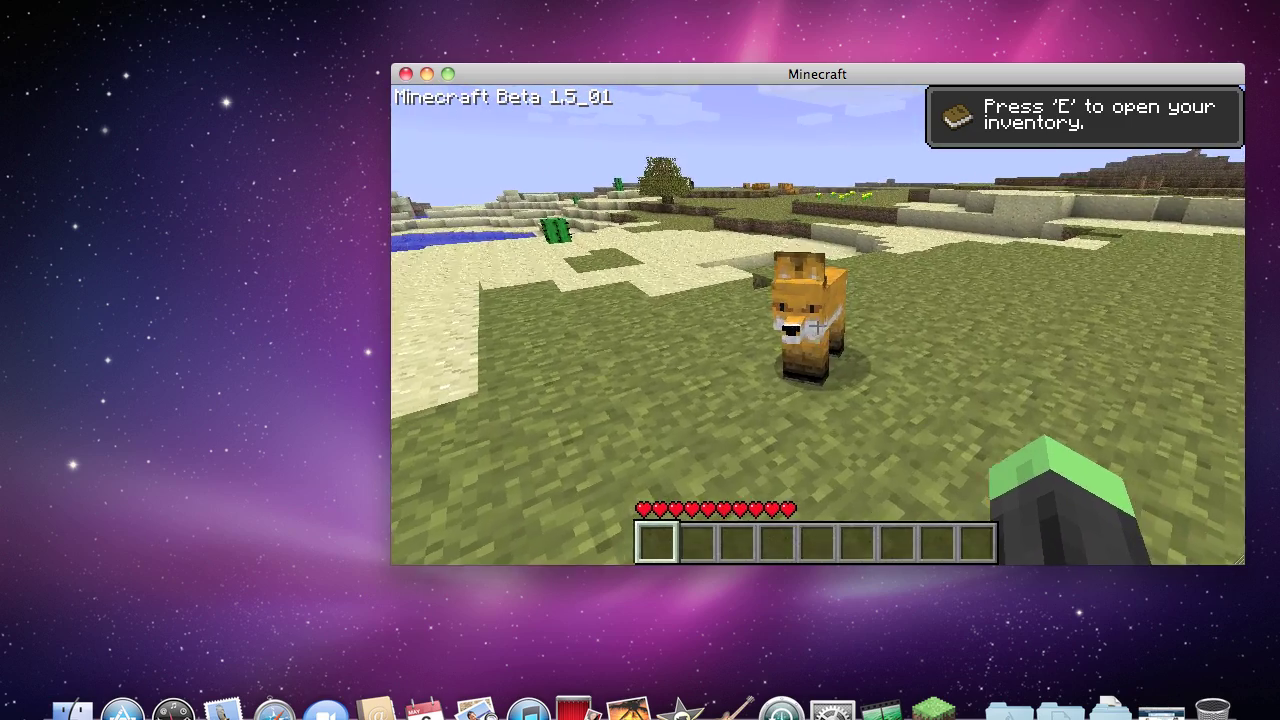
pyautogui.press('d')
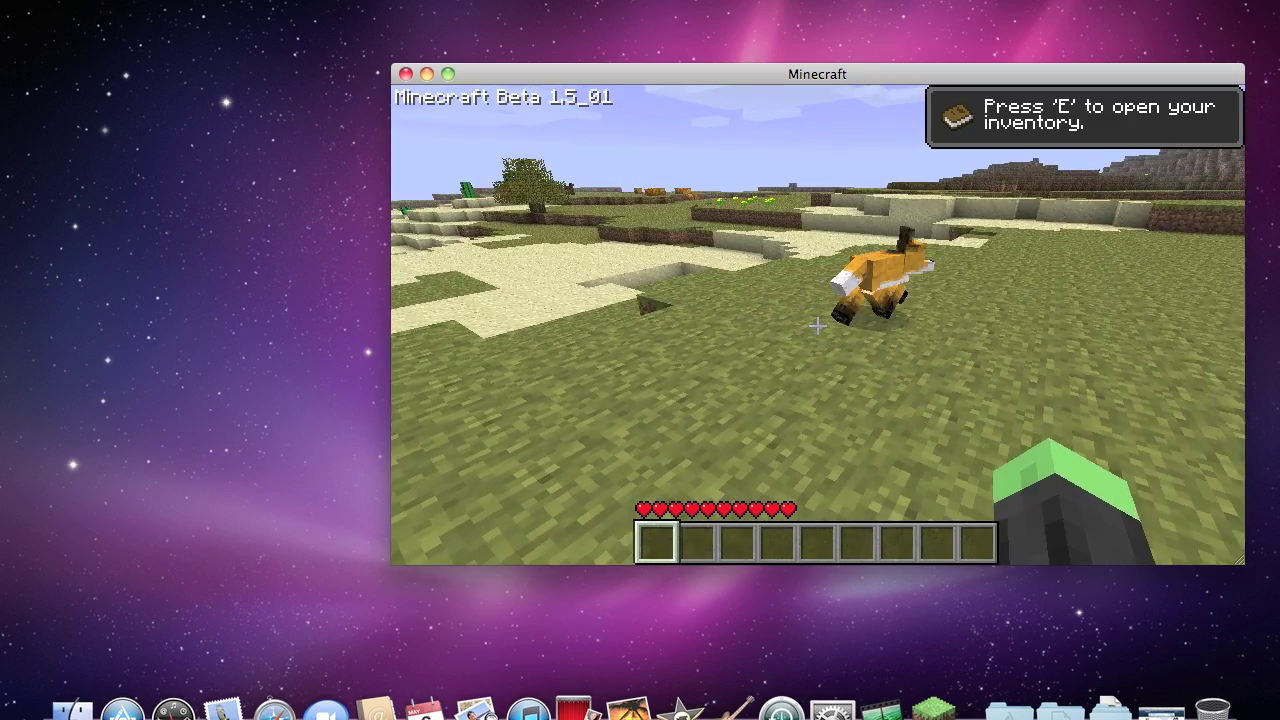
pyautogui.click(817, 325)
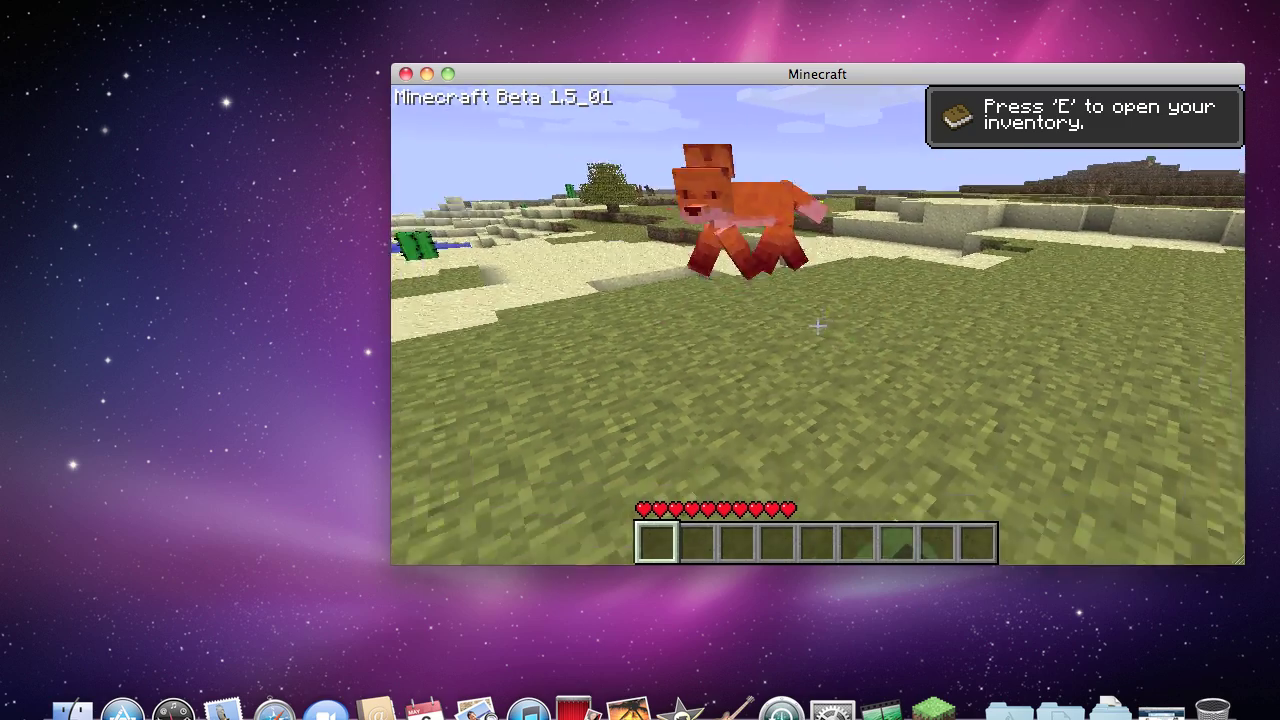
# Step: Leave the fox and cross the sand to the grassy field with the pumpkins and horses
pyautogui.press('w')
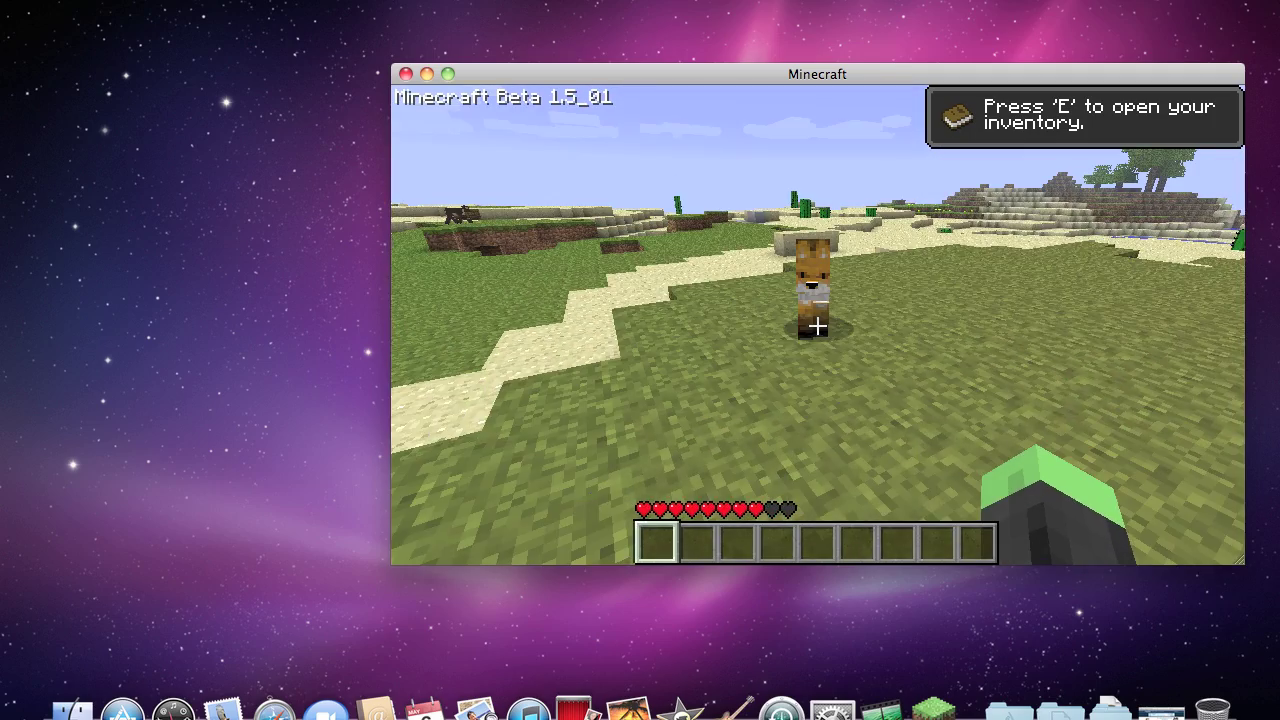
pyautogui.press('s')
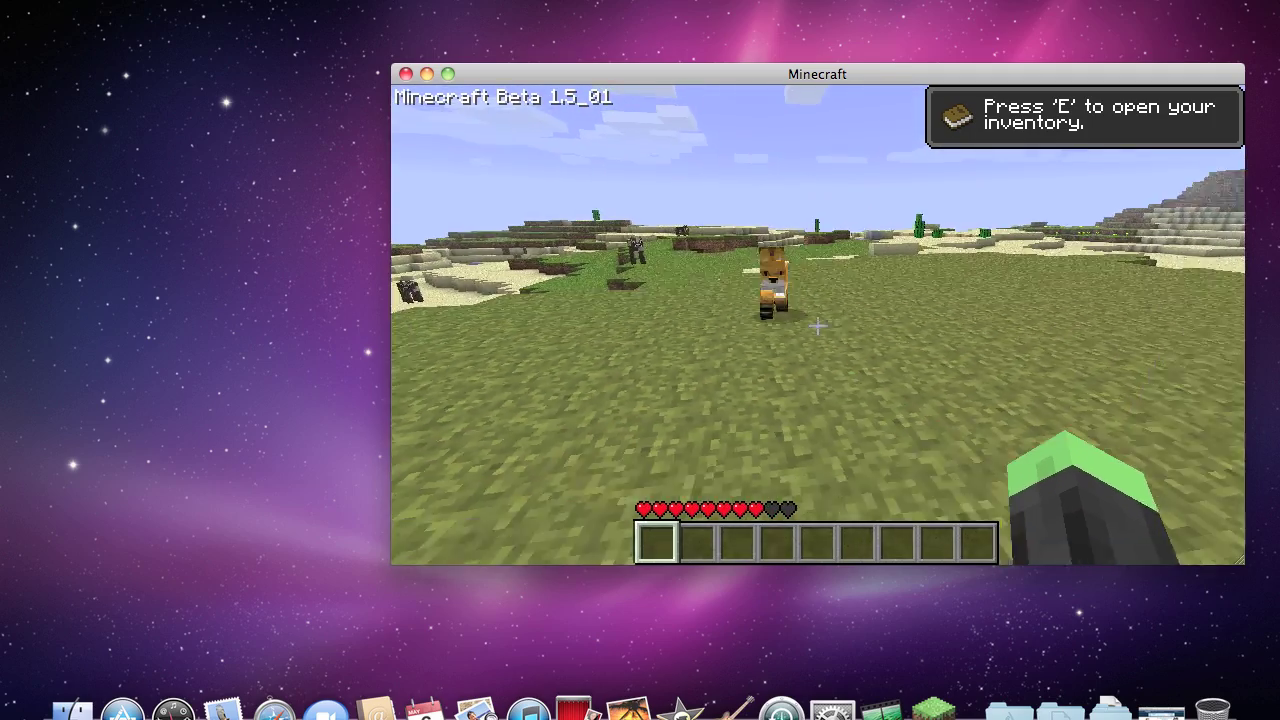
pyautogui.press('w')
pyautogui.press('w')
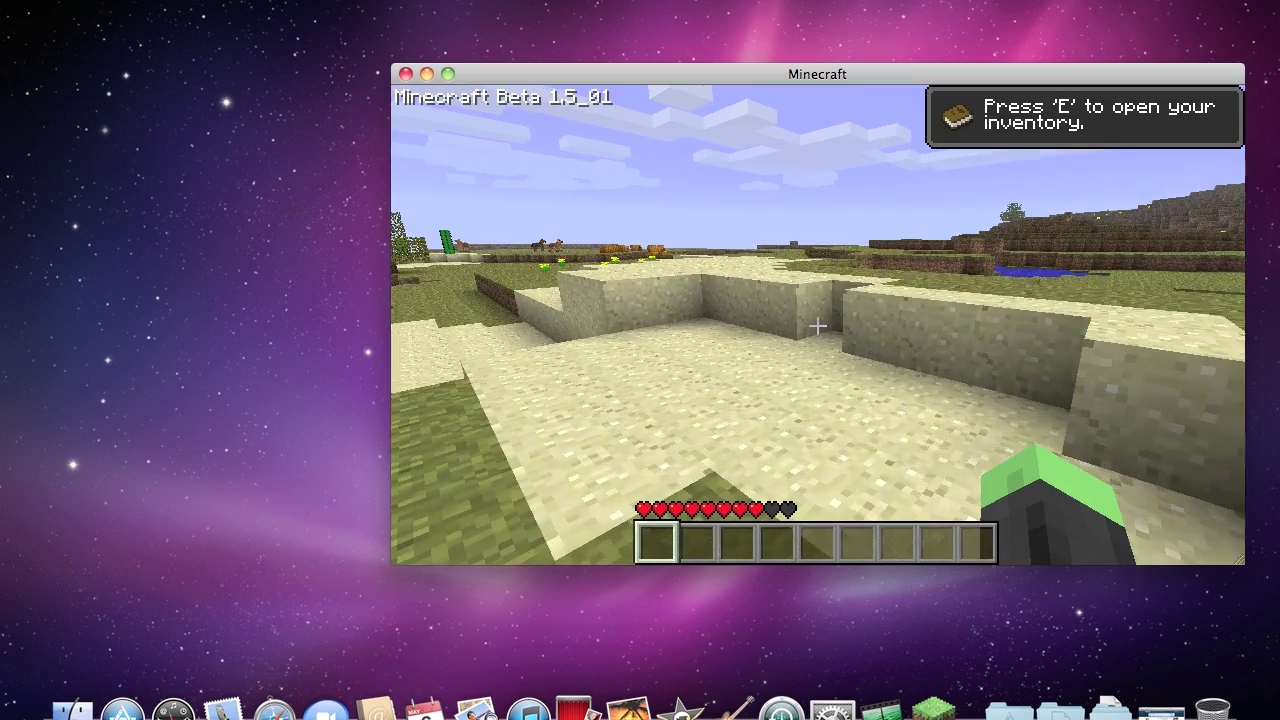
pyautogui.press('w')
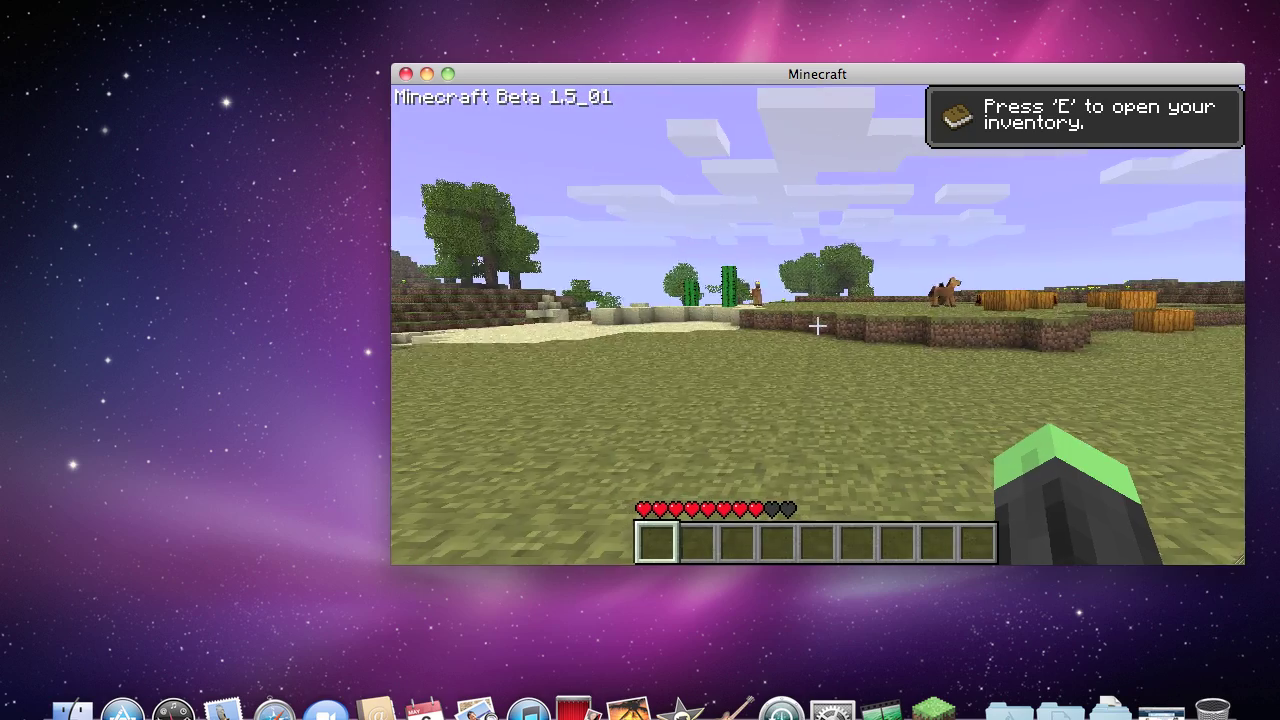
# Step: Approach the light brown horse and jump onto a pumpkin to view the horses up close
pyautogui.press('w')
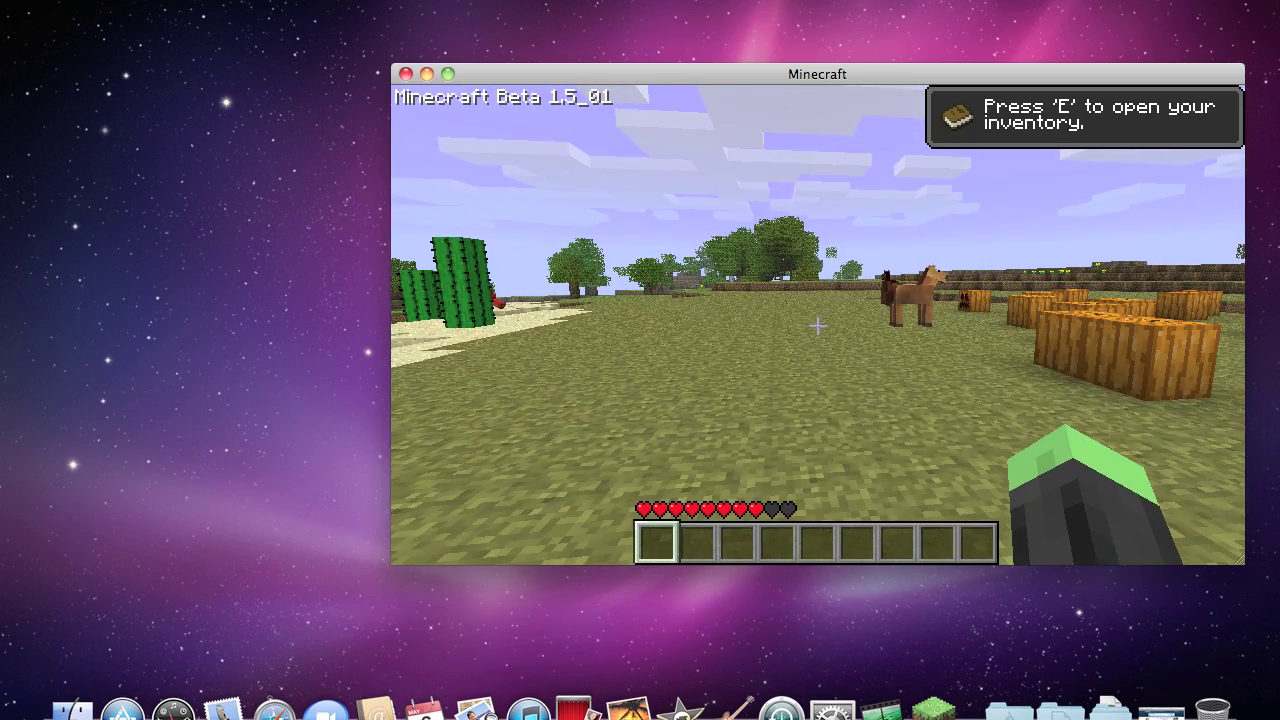
pyautogui.press('w')
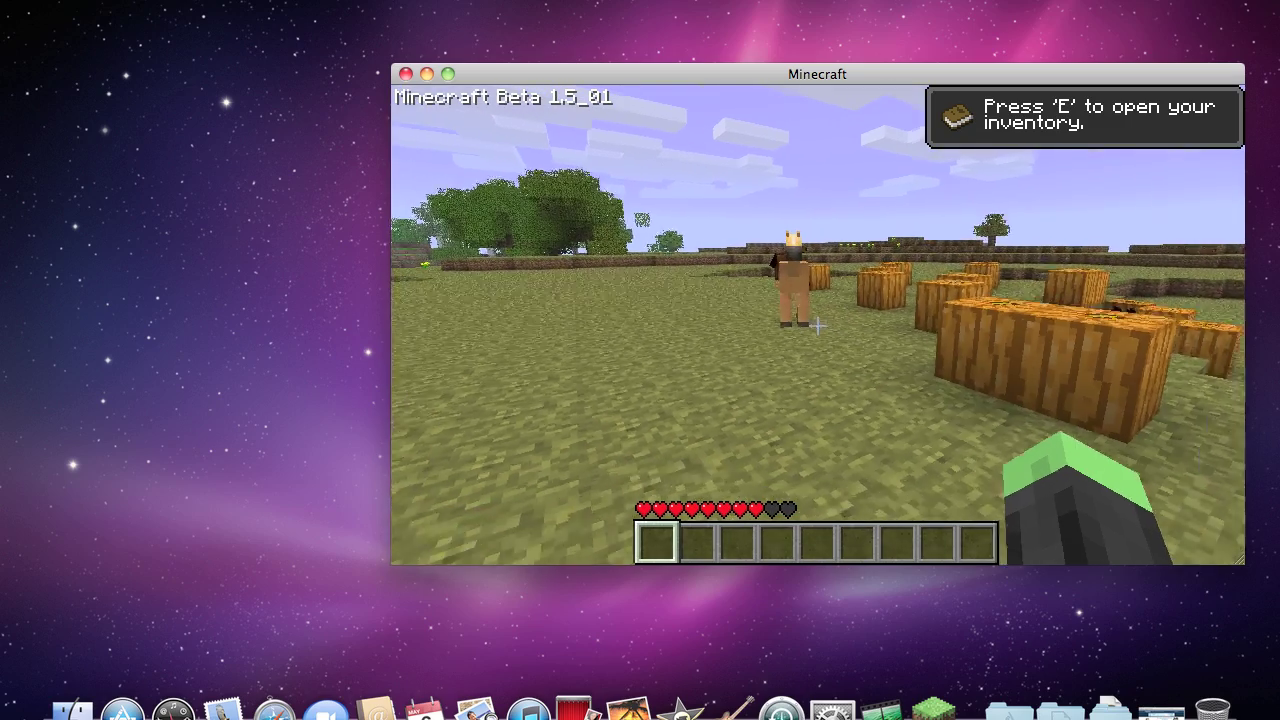
pyautogui.press('w')
pyautogui.press('w')
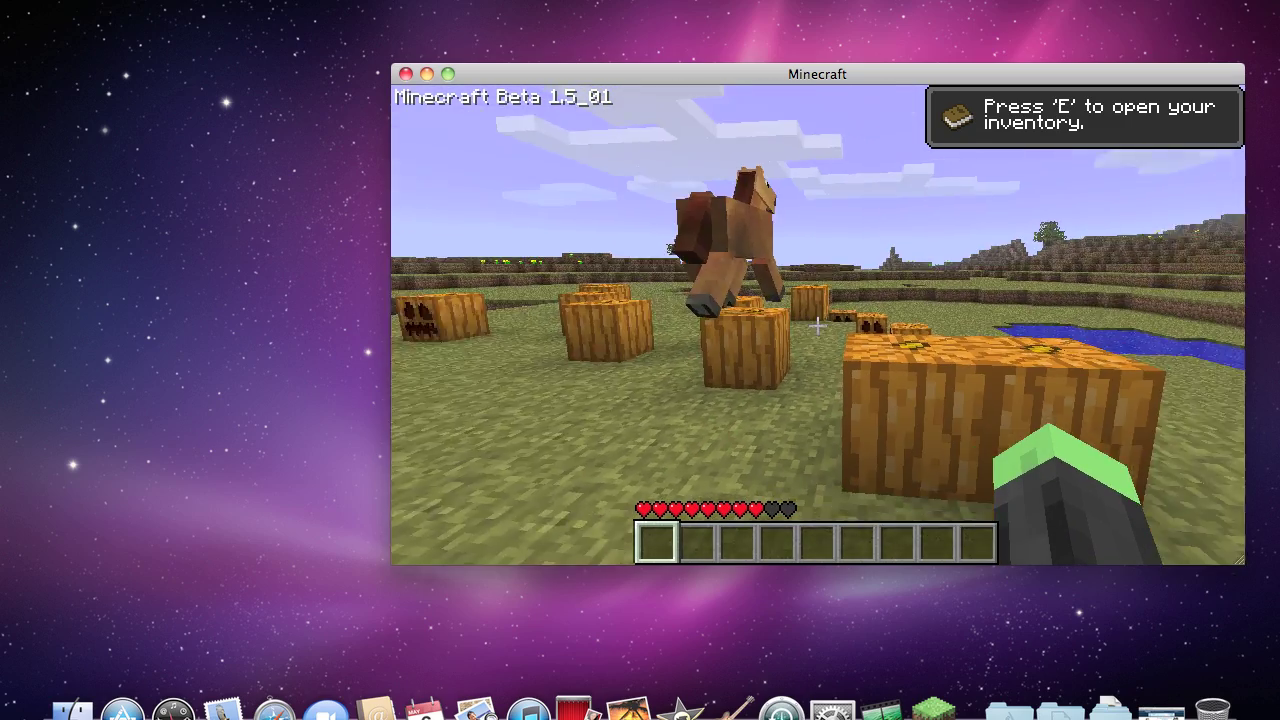
pyautogui.press('w')
pyautogui.press('space')
pyautogui.press('w')
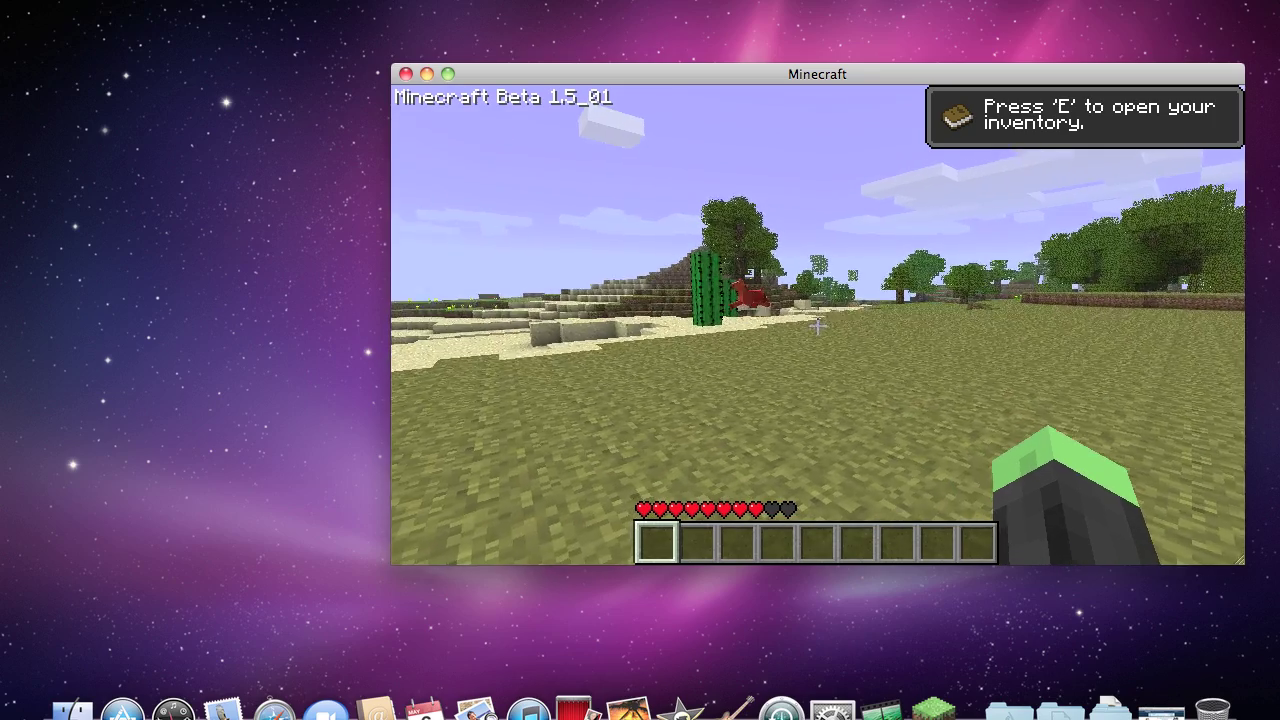
pyautogui.press('w')
pyautogui.press('space')
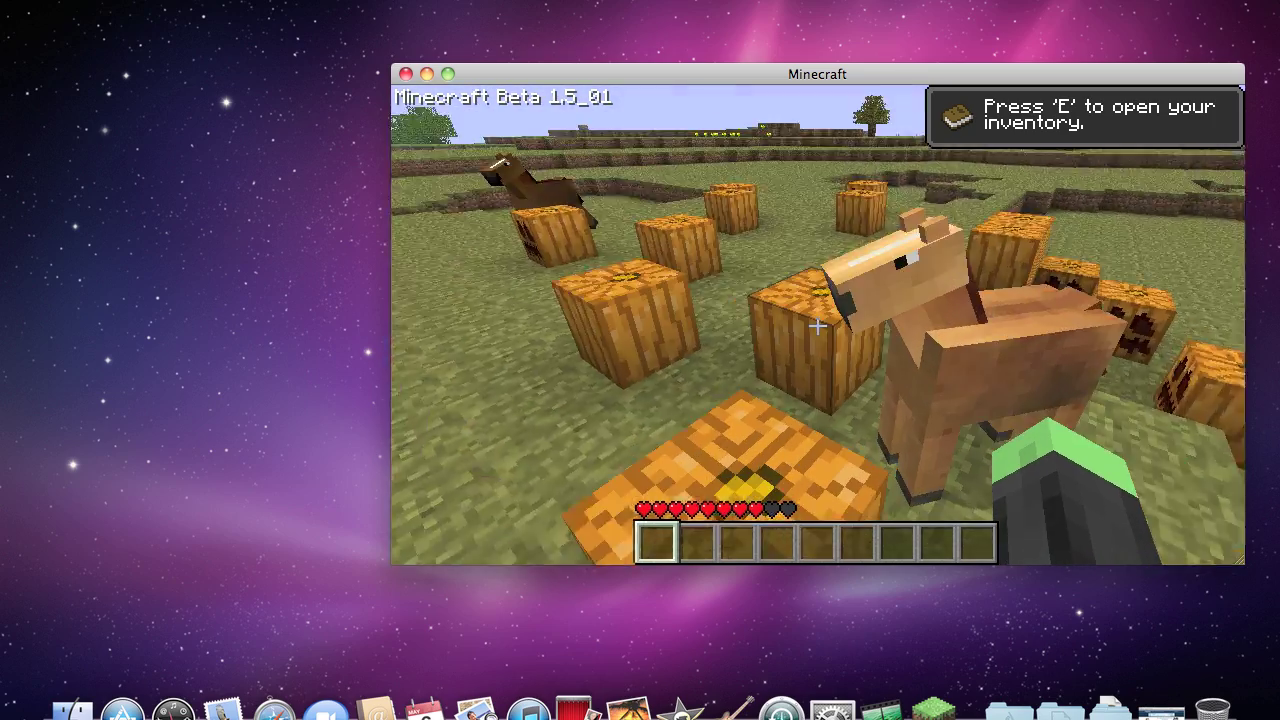
# Step: Walk around the pumpkins to the dark brown horse and back away to view it from several distances
pyautogui.press('s')
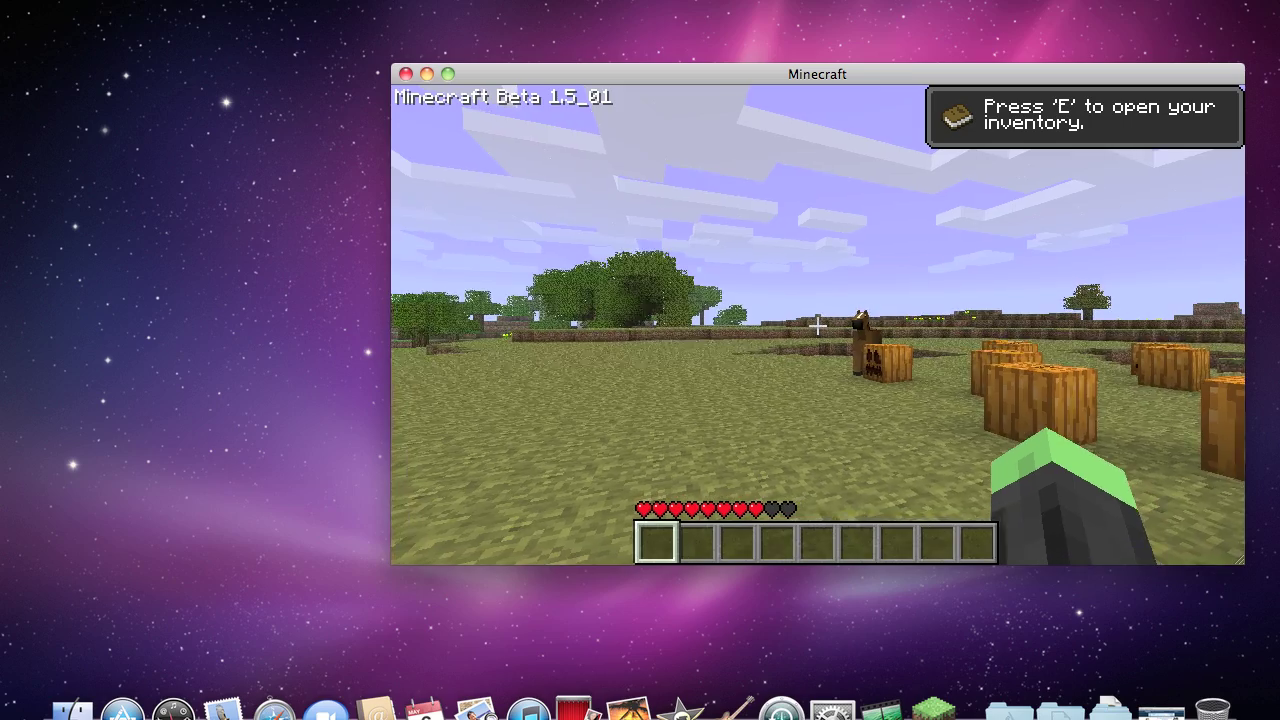
pyautogui.press('w')
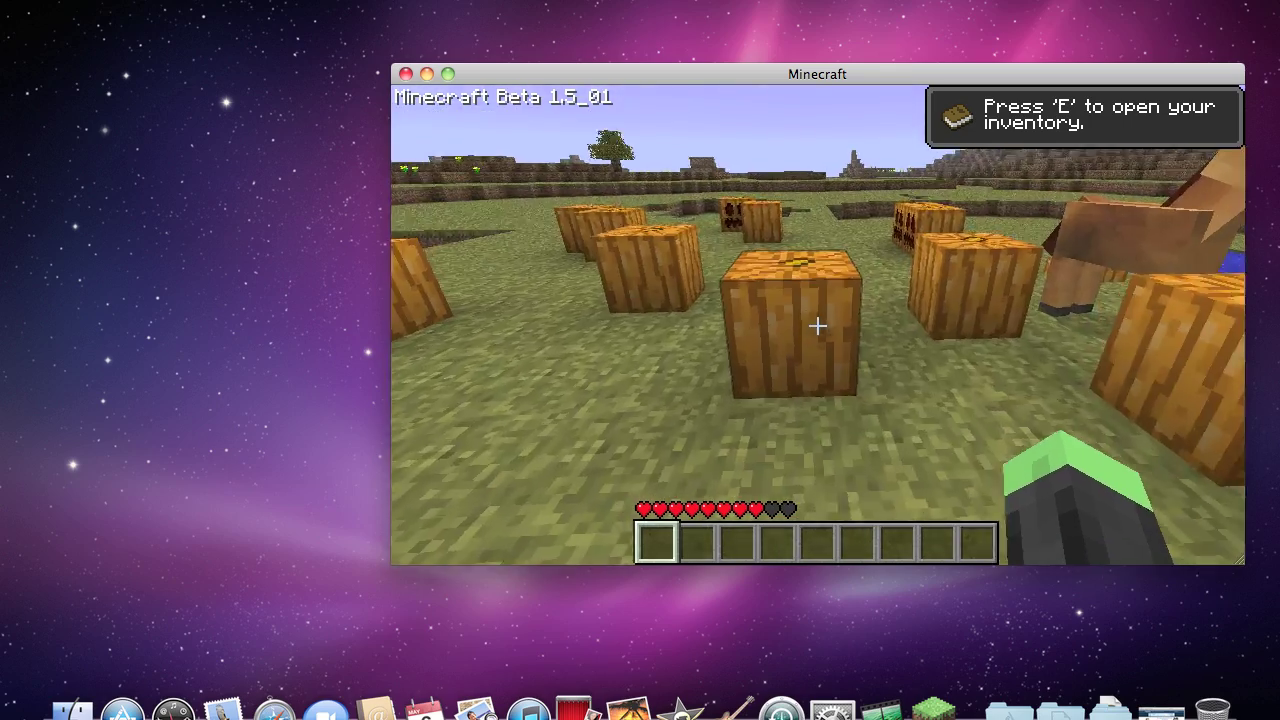
pyautogui.press('w')
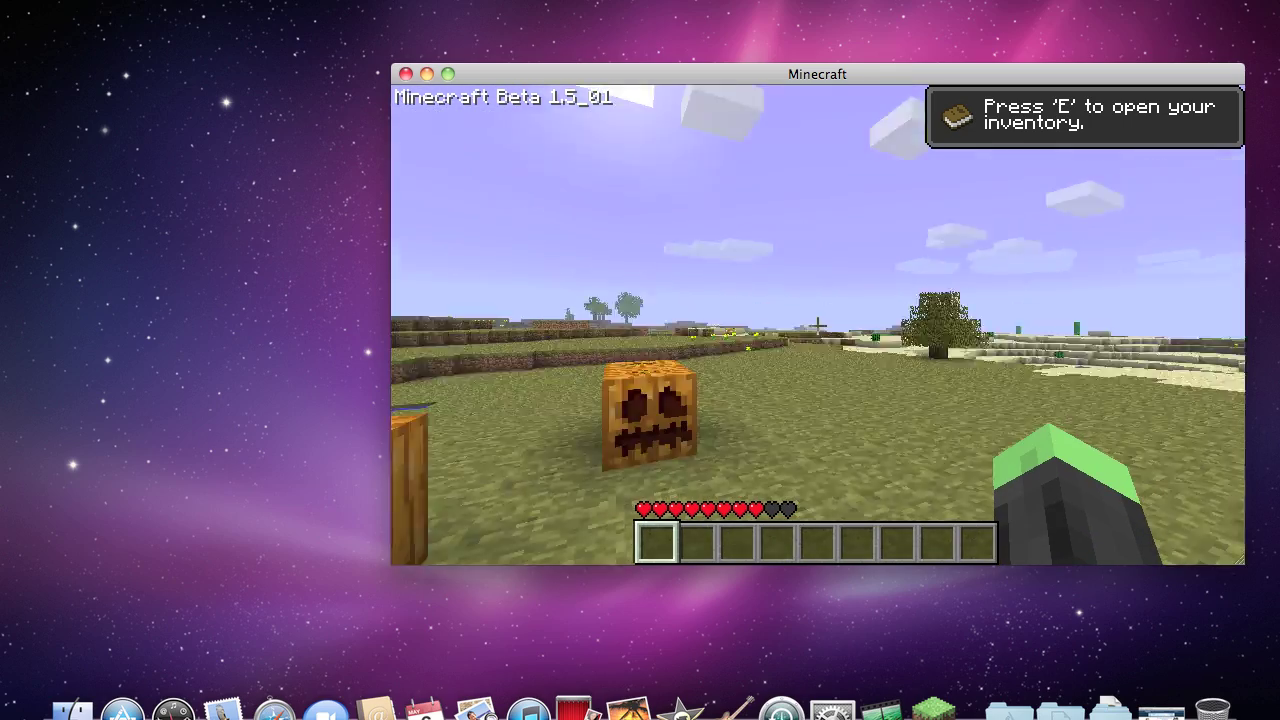
pyautogui.press('w')
pyautogui.press('w')
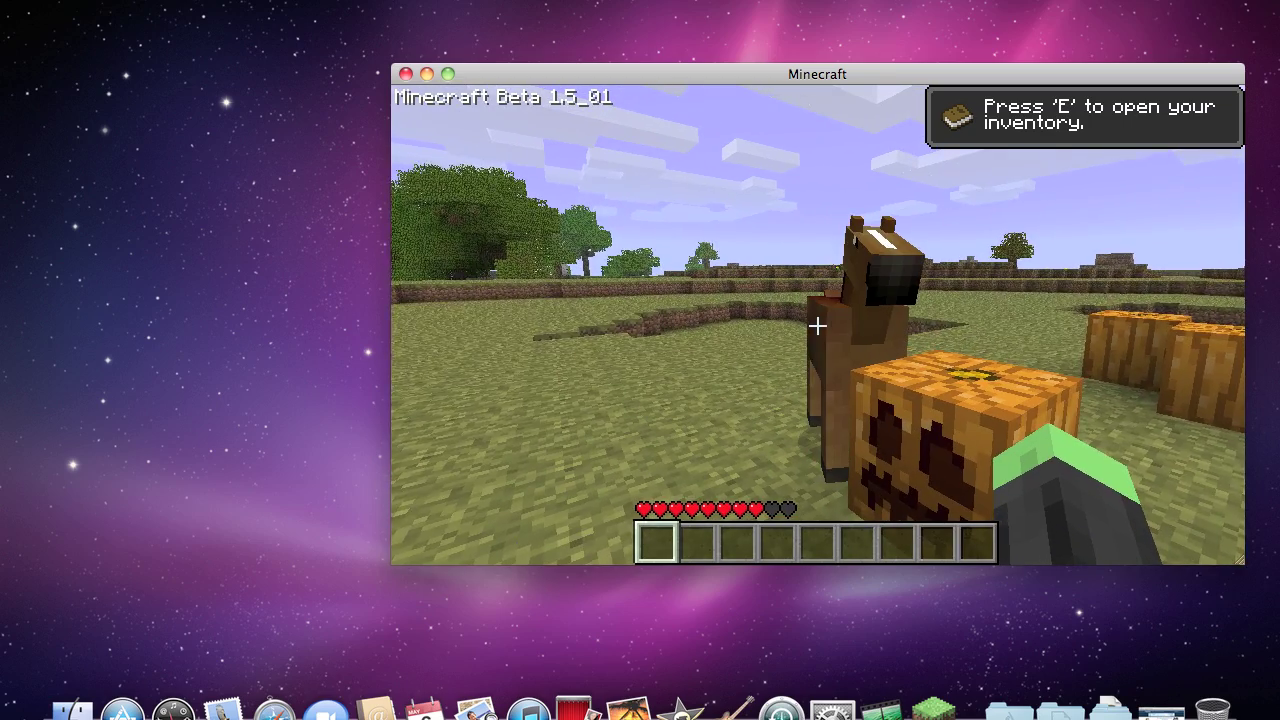
pyautogui.press('s')
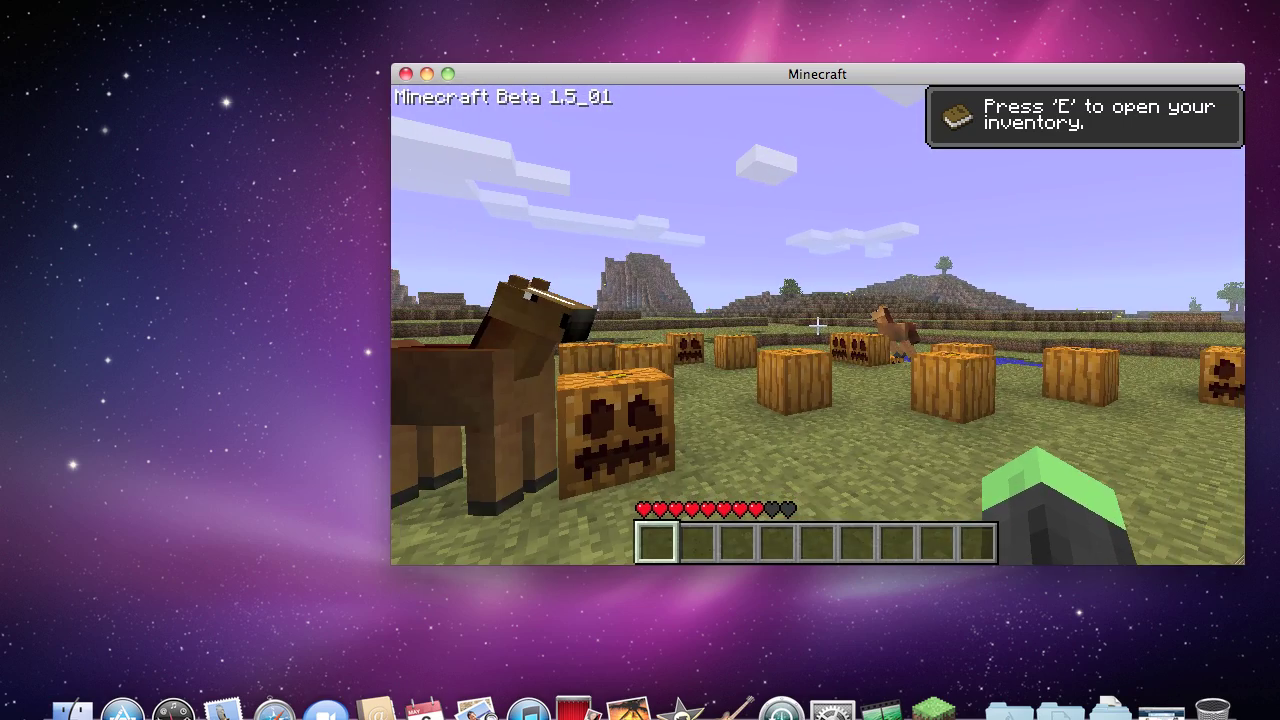
pyautogui.press('s')
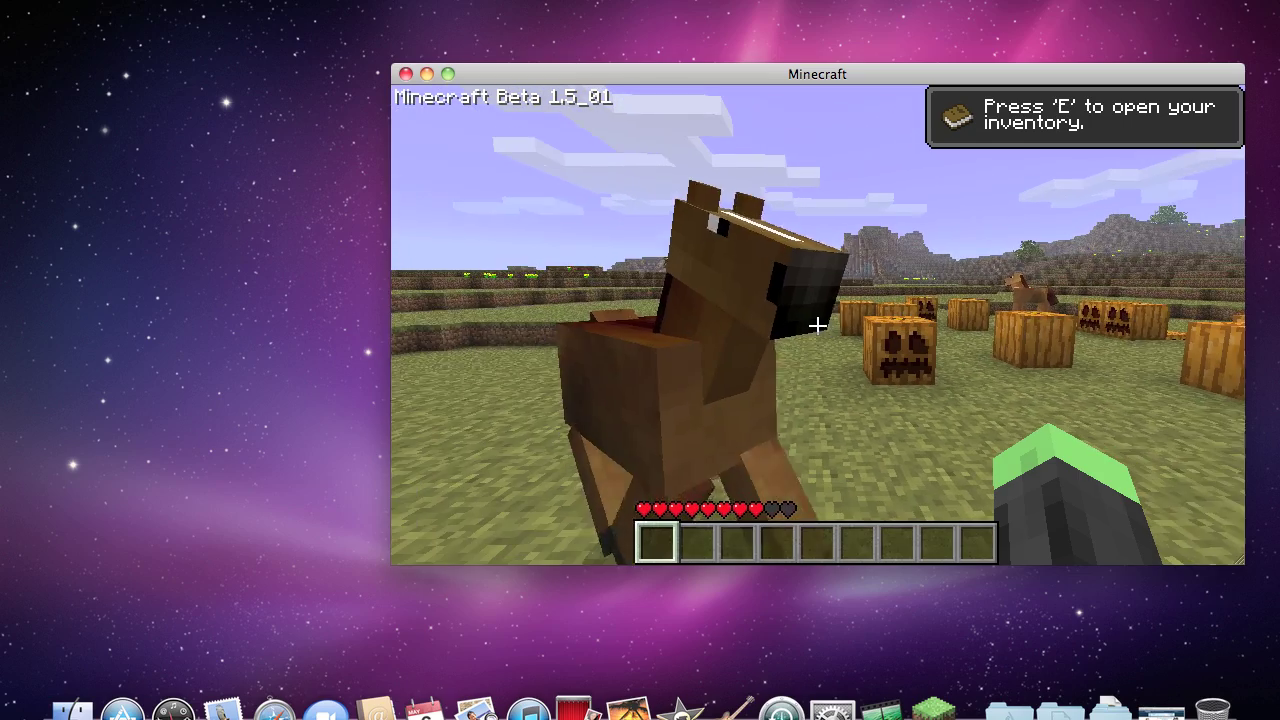
pyautogui.press('s')
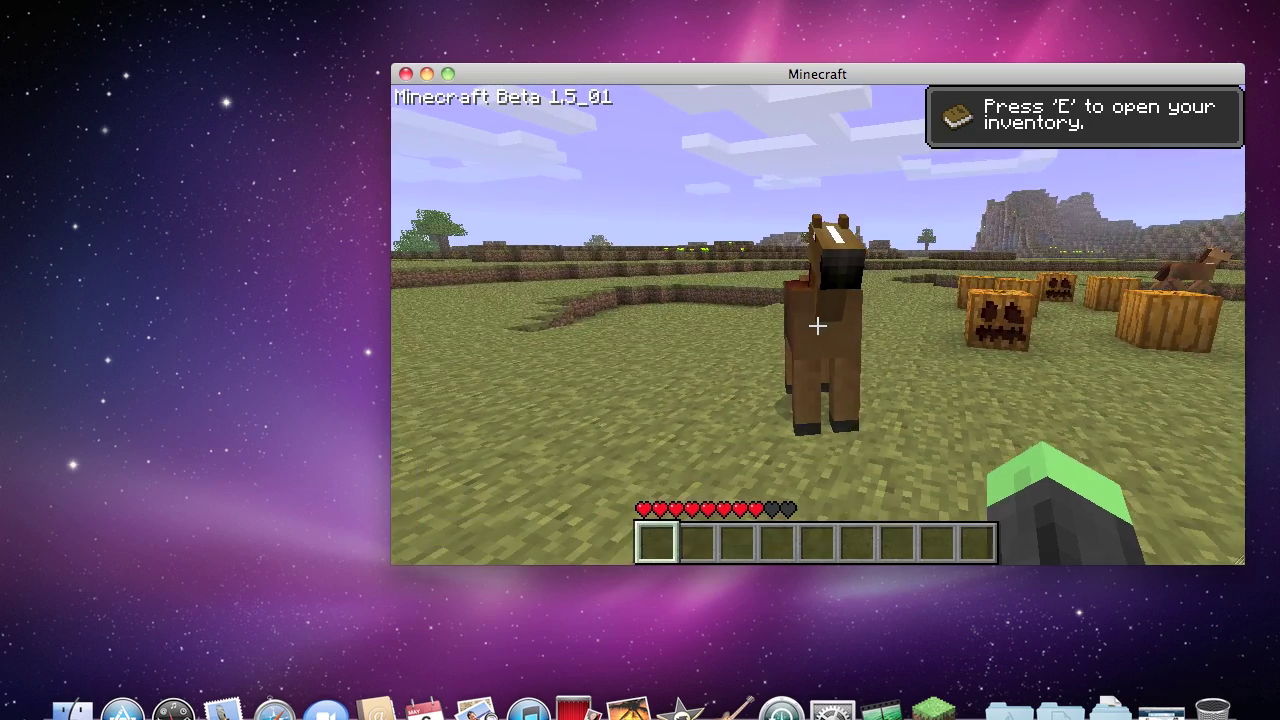